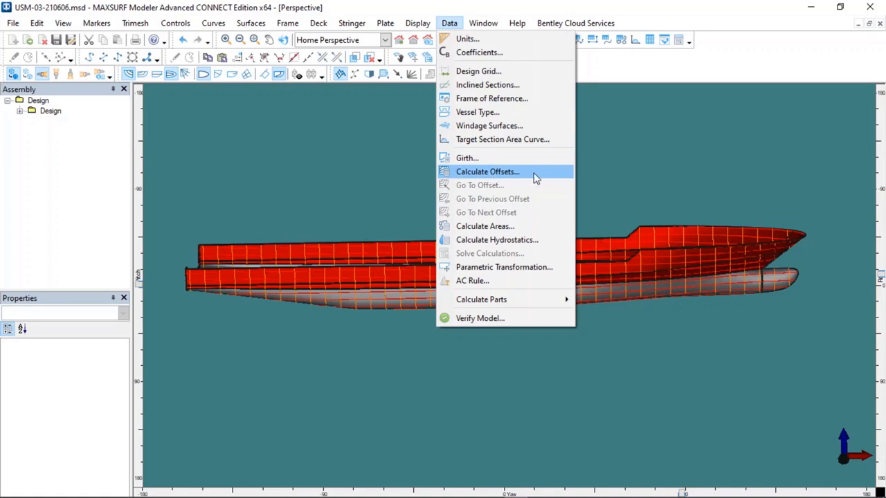
Calculate the hull offsets on the NURB surface, with markers created from the offsets
click(534, 173)
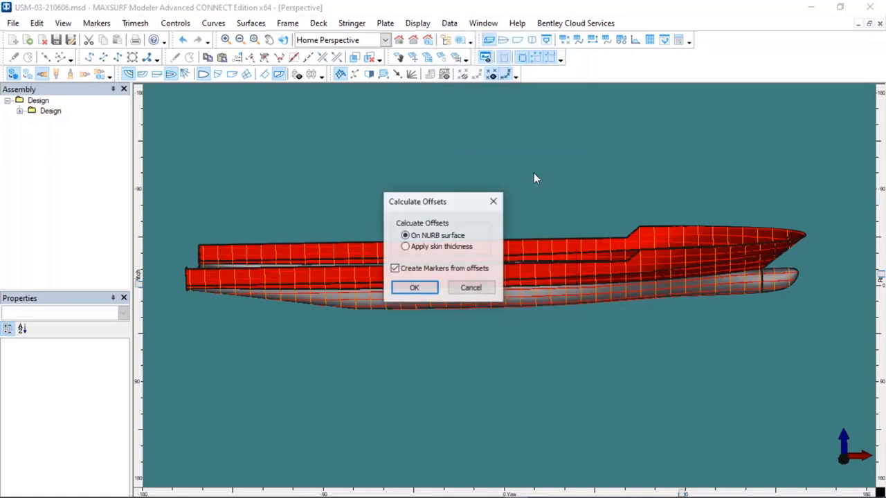
click(414, 288)
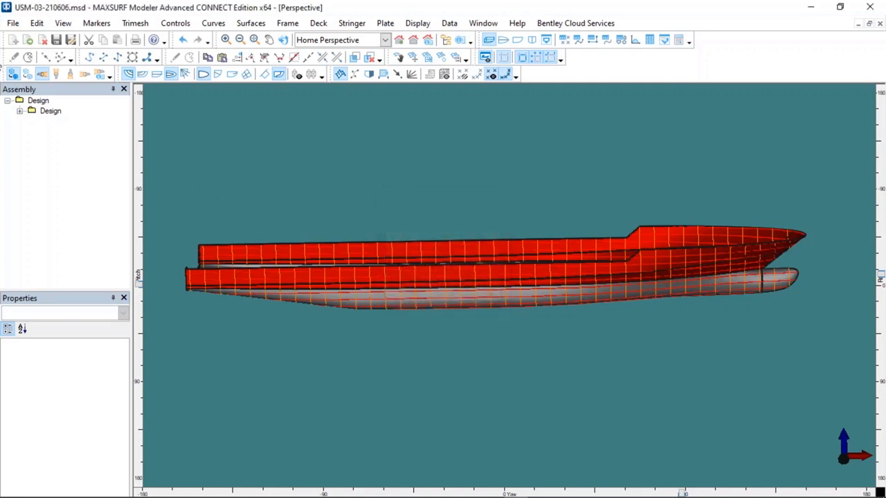
Show only the offset markers by turning off rendering and hiding the hull's edges and contour lines
click(13, 75)
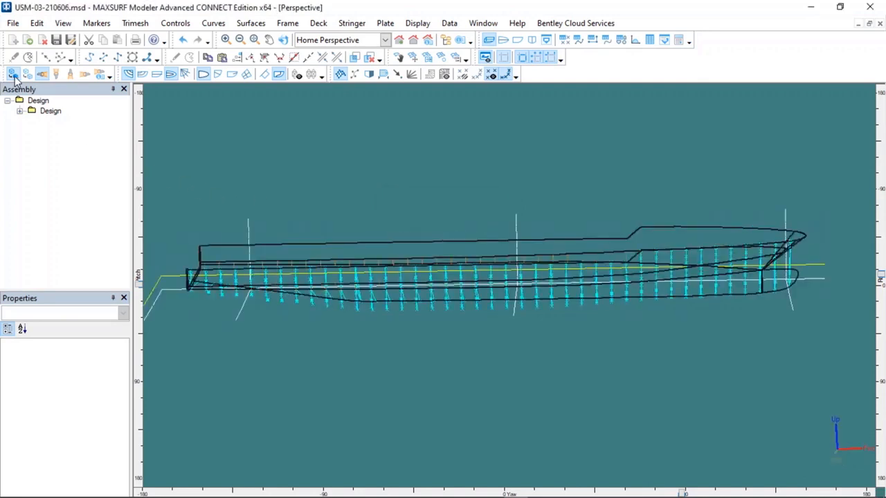
click(128, 74)
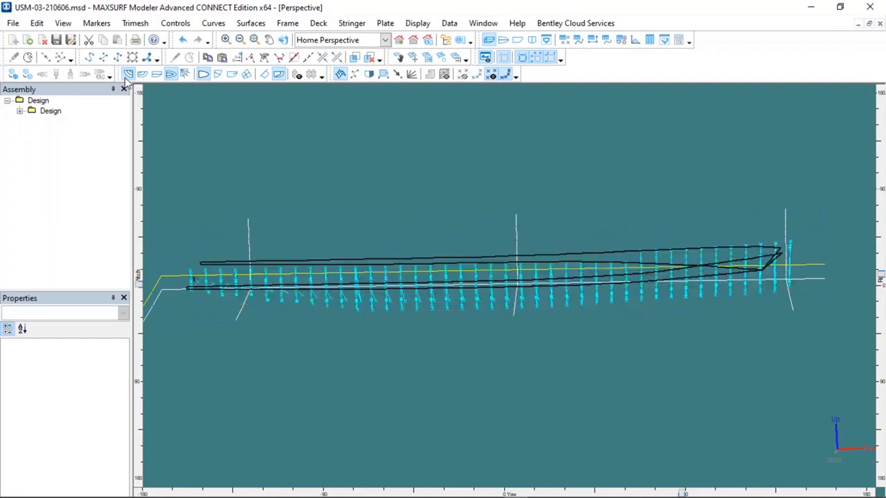
click(202, 75)
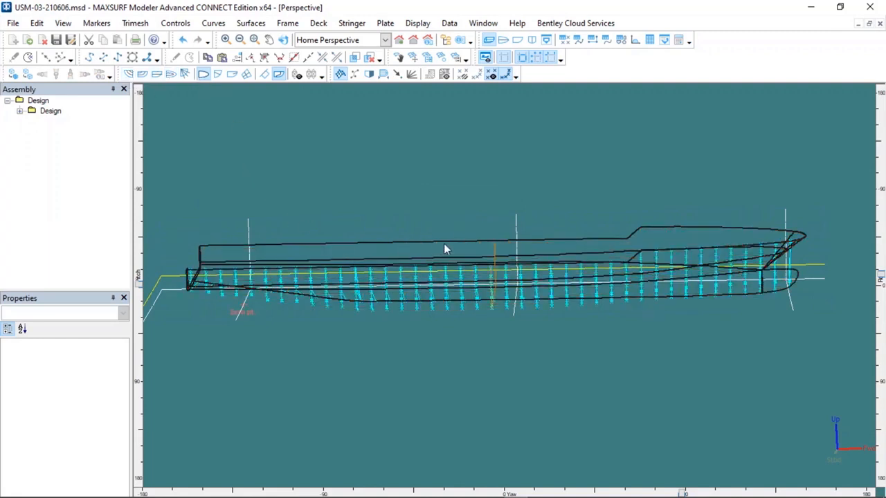
click(205, 75)
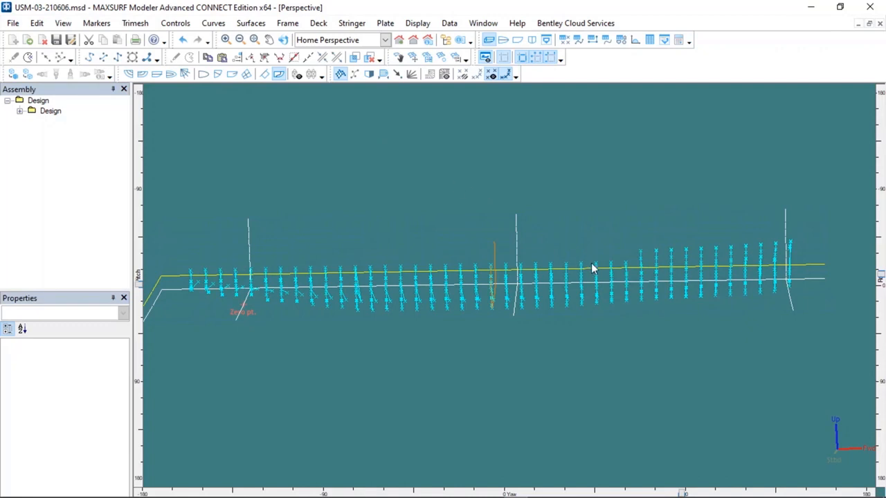
In the plan view, add a marker below the centreline at about 14.0 m longitudinal position and -2.9 m offset
click(503, 40)
click(97, 23)
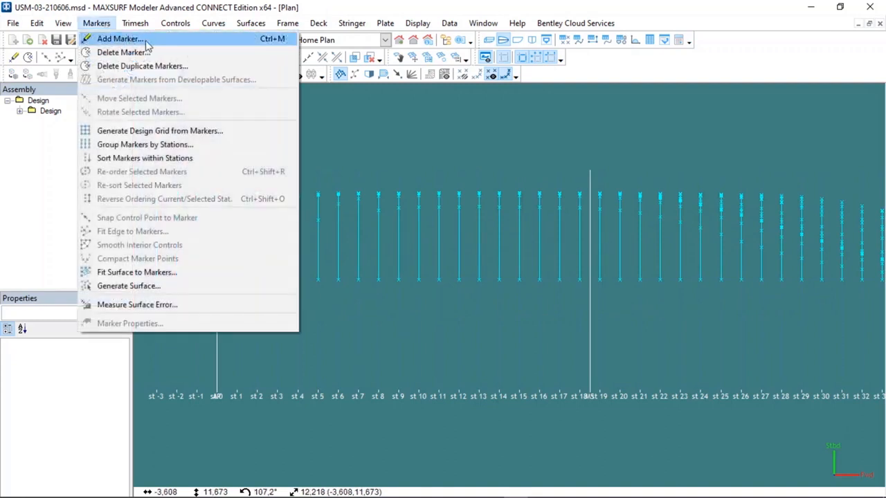
click(119, 39)
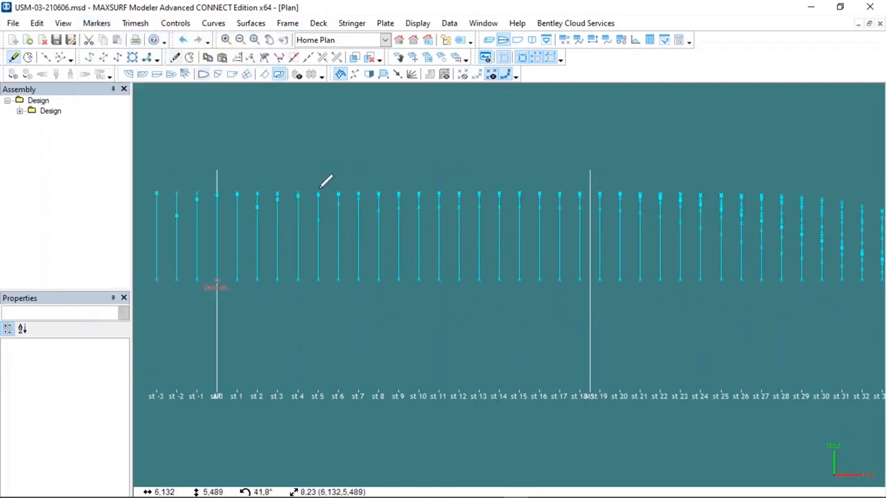
click(453, 327)
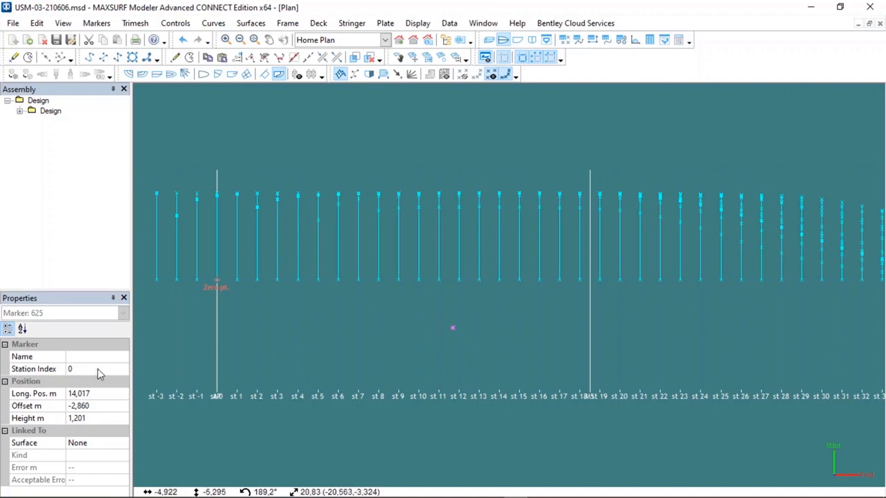
Delete the single marker placed below the centreline
click(489, 321)
drag(489, 320, 403, 350)
key(Delete)
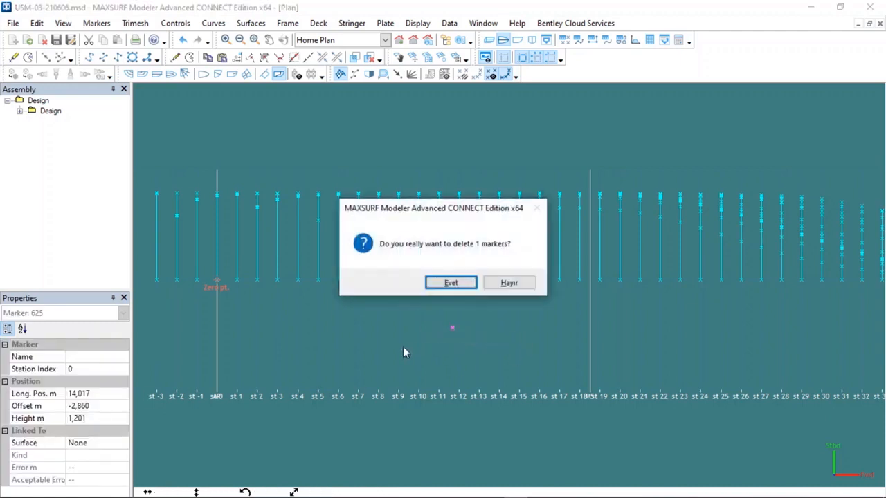
key(Return)
Delete the wl 1 marker on station 5
click(109, 28)
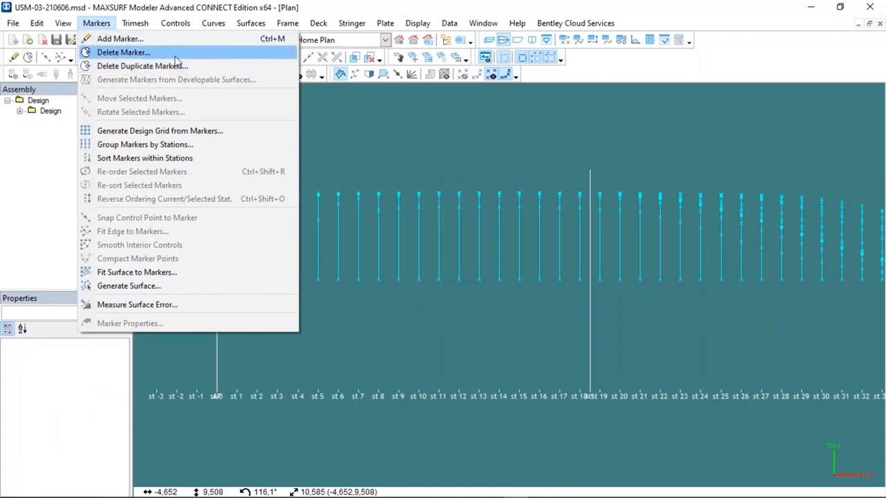
click(342, 220)
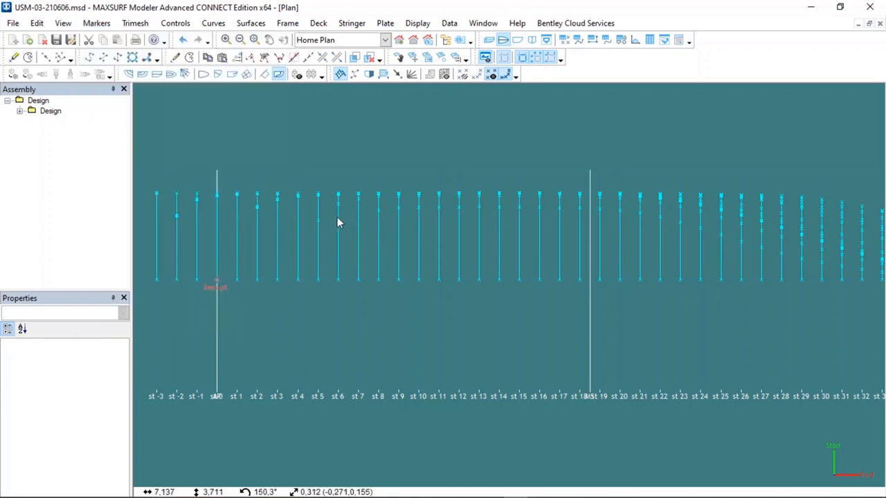
drag(336, 214, 317, 234)
click(96, 22)
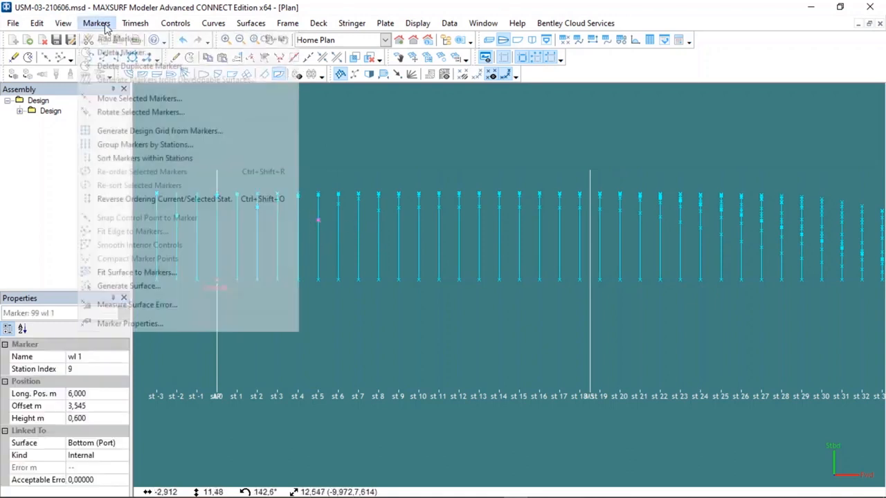
click(151, 53)
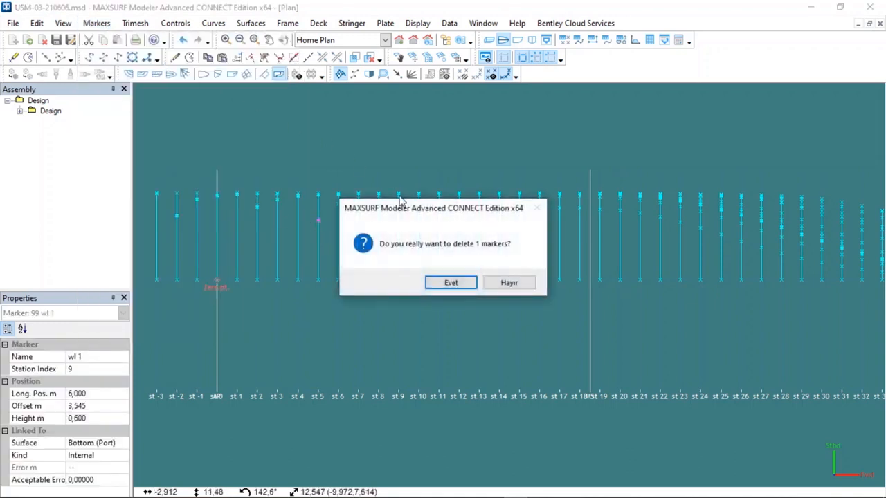
click(451, 283)
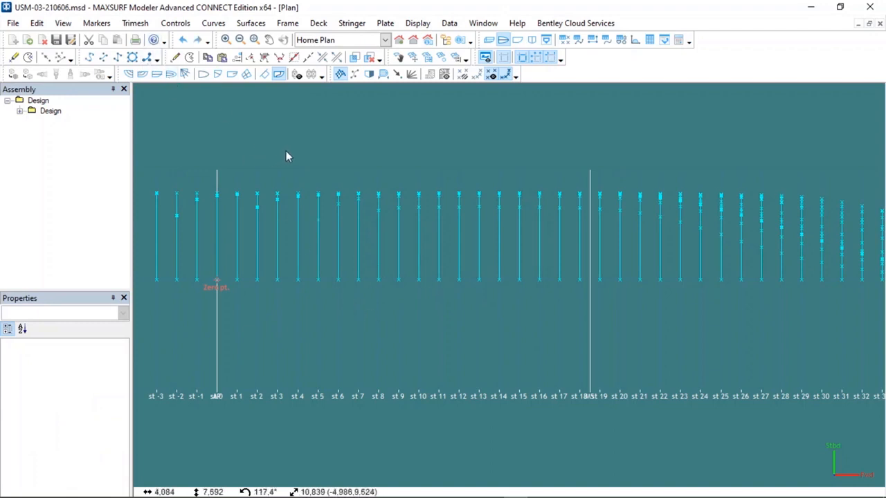
Select all markers on station 4 and delete the duplicate markers with a 1 m tolerance
mouse_move(307, 152)
mouse_down()
mouse_move(294, 178)
mouse_move(290, 316)
mouse_up()
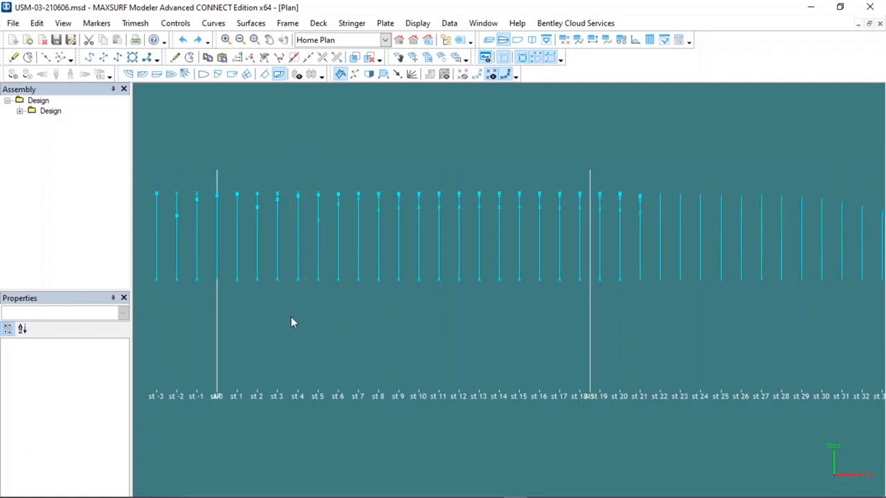
click(100, 23)
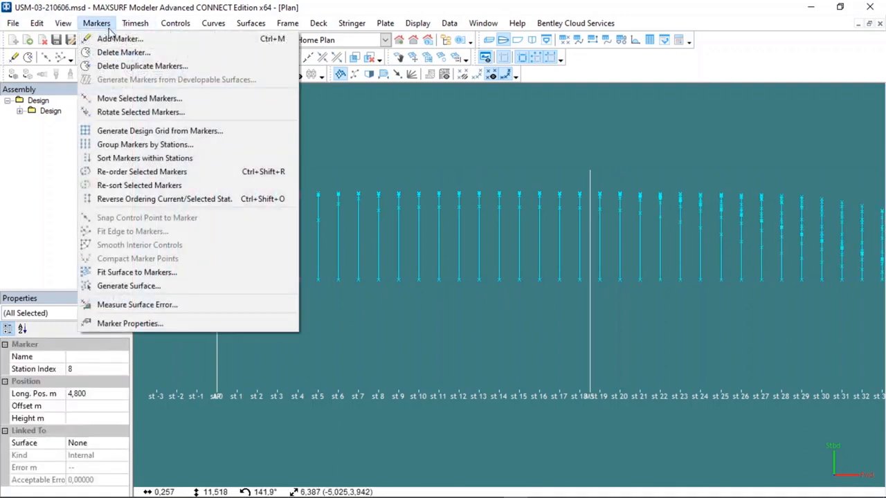
click(169, 65)
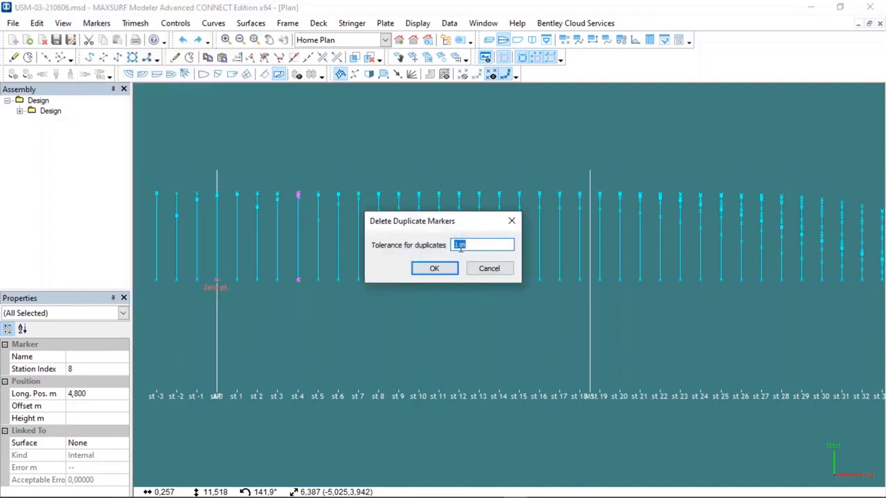
drag(460, 246, 449, 252)
click(439, 274)
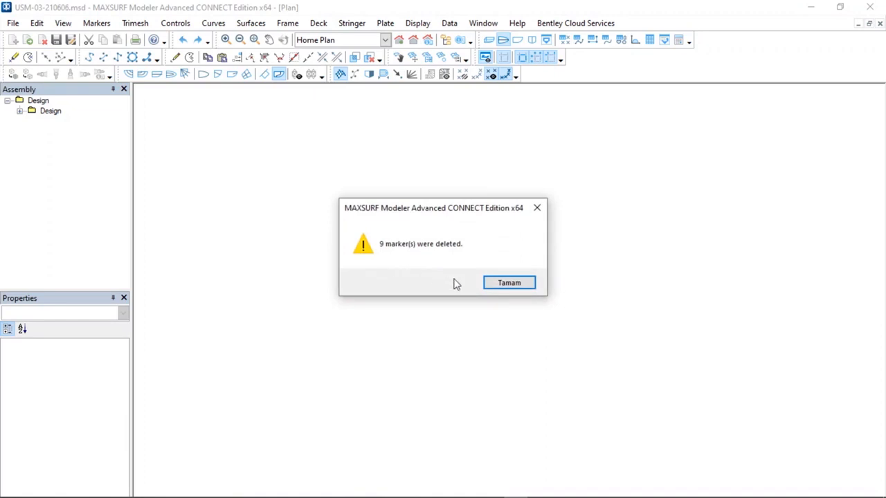
click(507, 285)
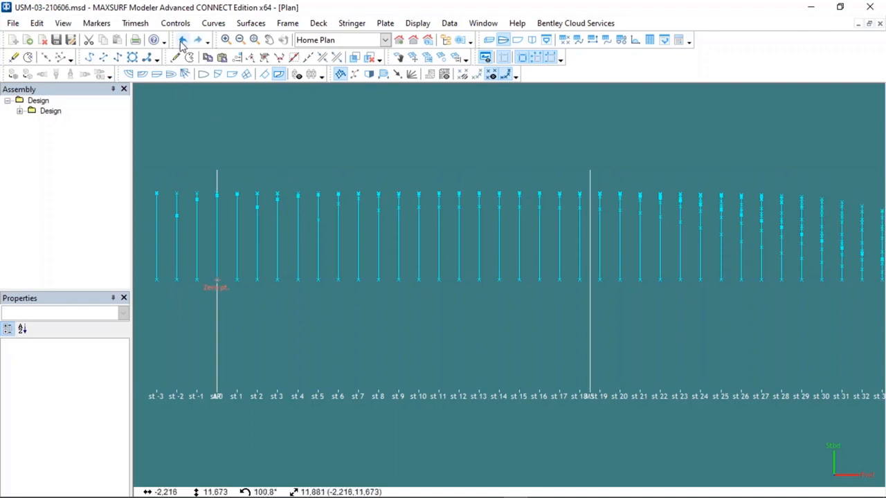
click(108, 26)
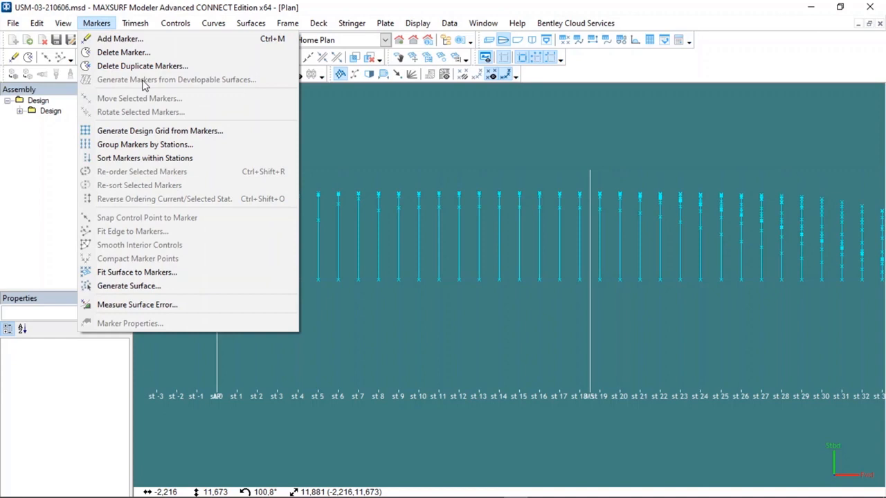
click(389, 123)
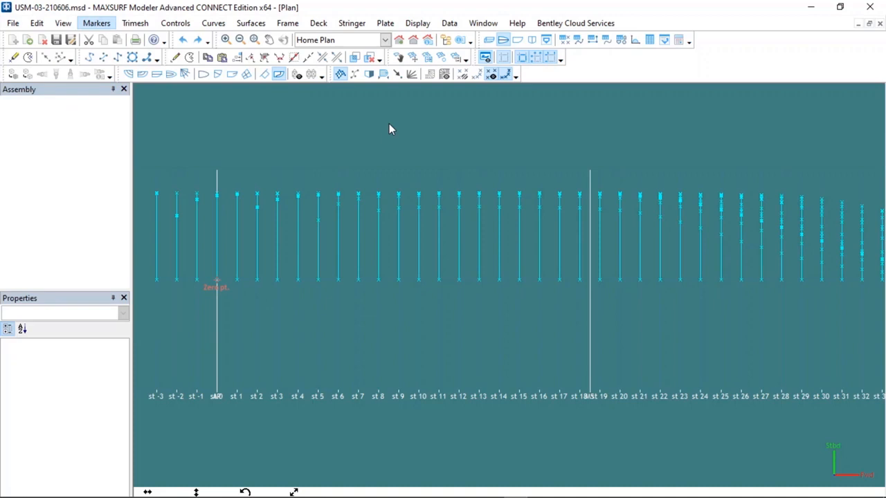
Set the surface type of Topsides (Port) to Developable, using the rendered perspective view
click(488, 40)
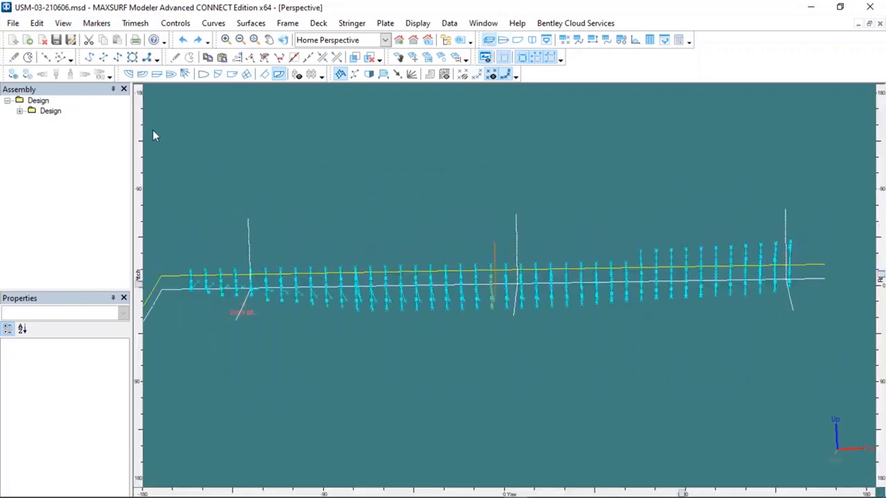
click(13, 75)
click(403, 282)
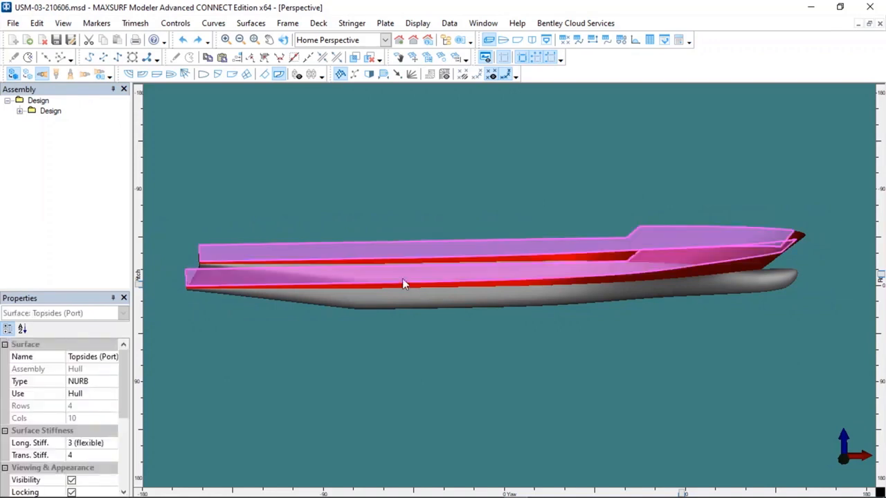
right_click(404, 284)
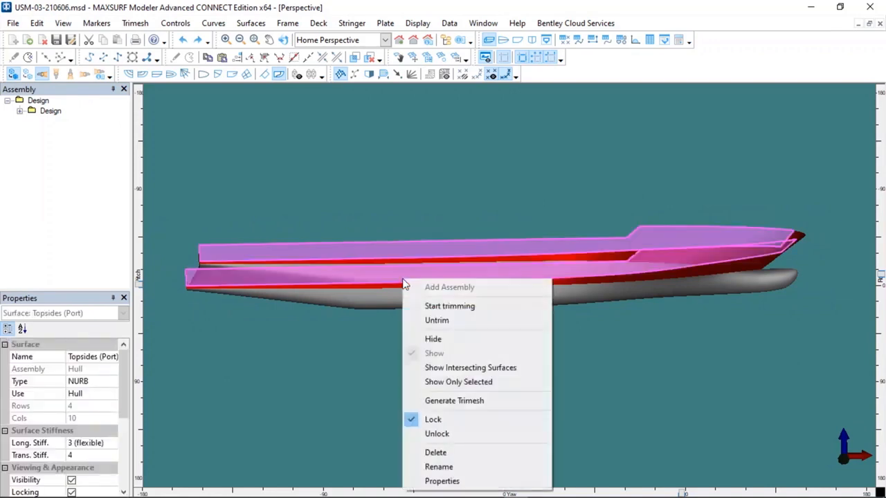
click(441, 481)
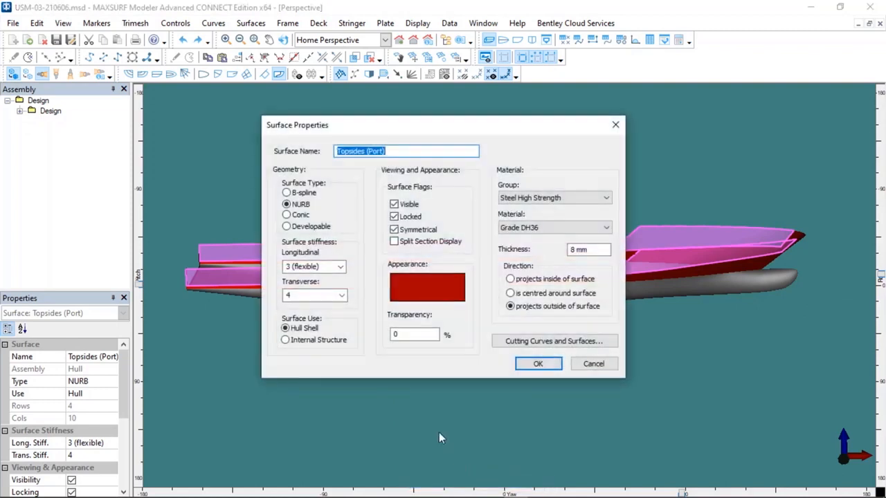
click(320, 231)
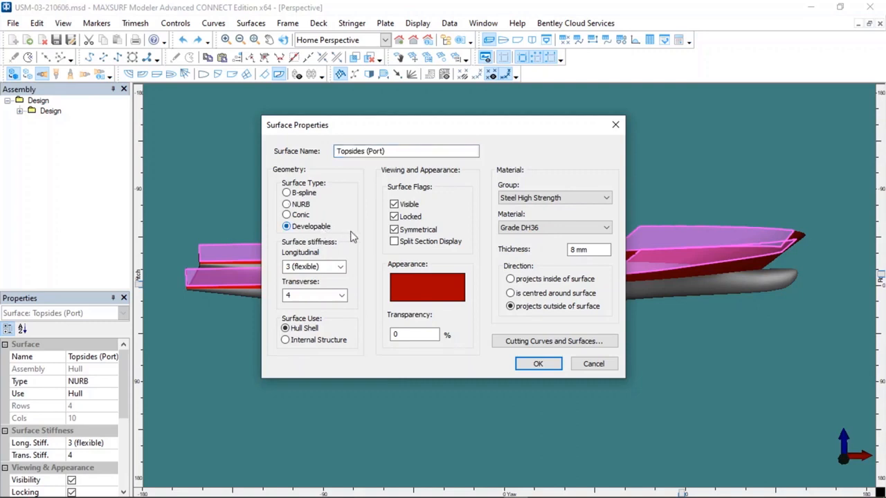
click(537, 366)
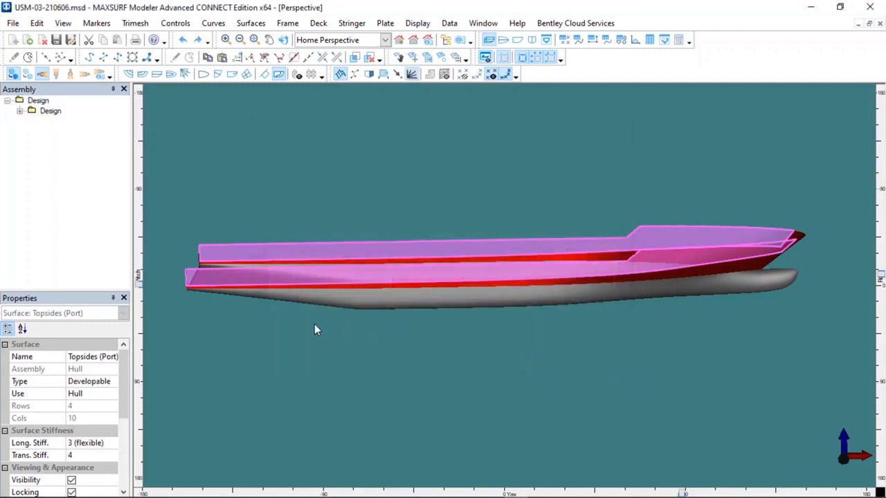
click(314, 324)
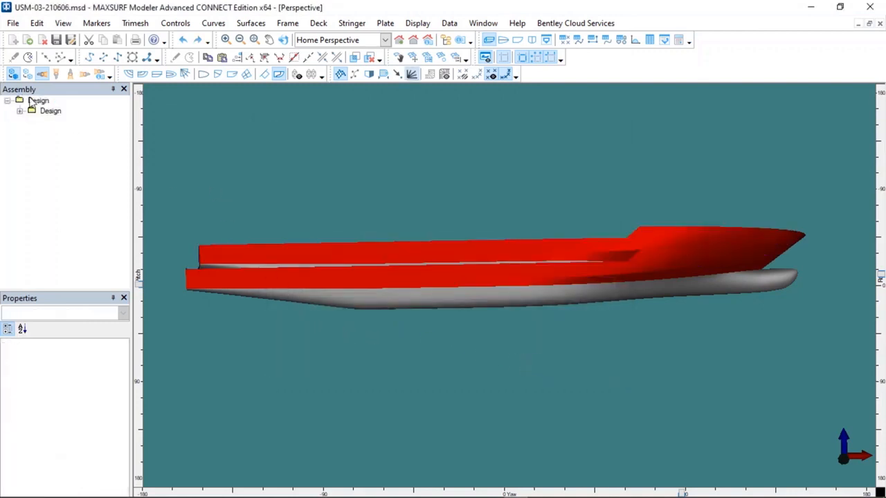
With rendering off, generate markers on Topsides (Port) where ruling lines intersect sections and at 3 equal intervals along them
click(12, 74)
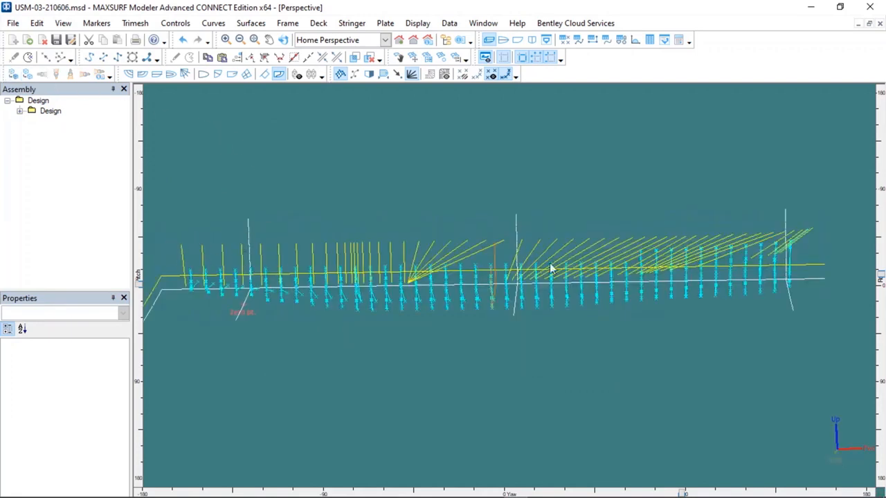
click(90, 25)
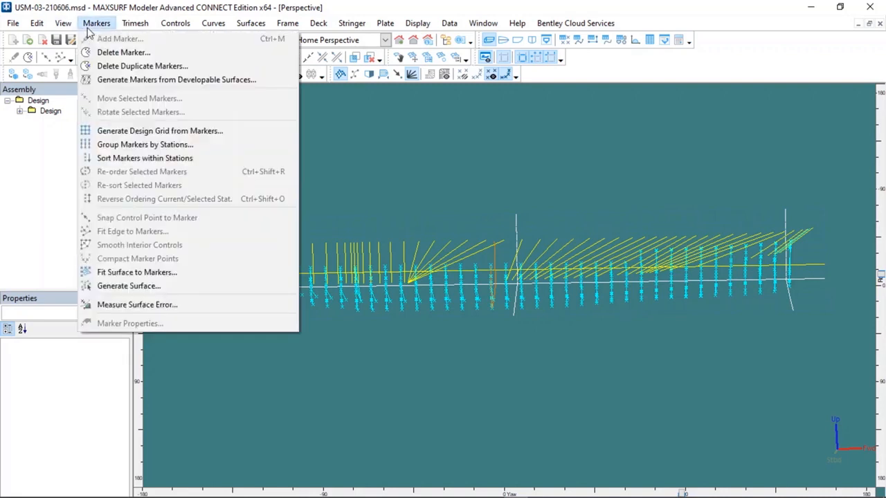
click(135, 81)
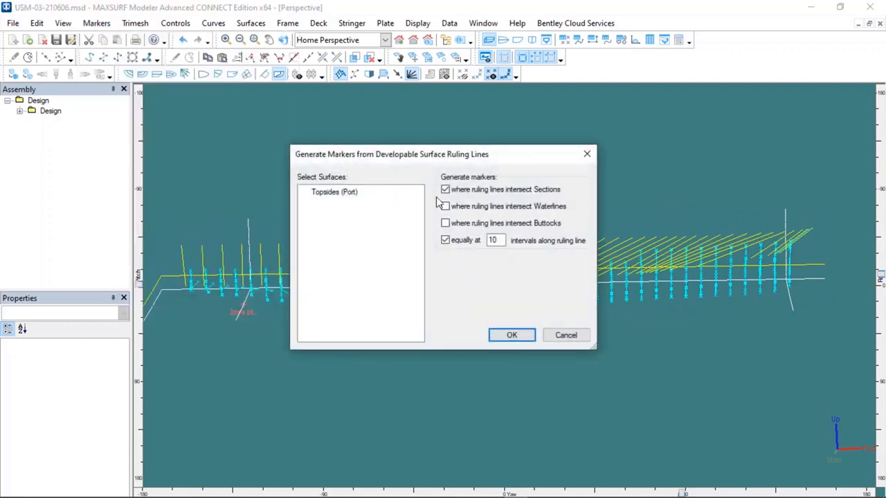
click(354, 195)
double_click(494, 240)
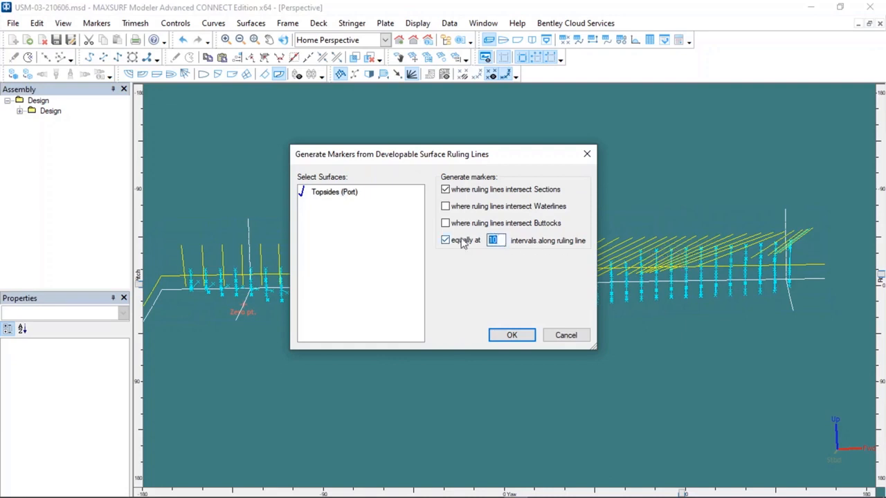
text(3)
click(511, 337)
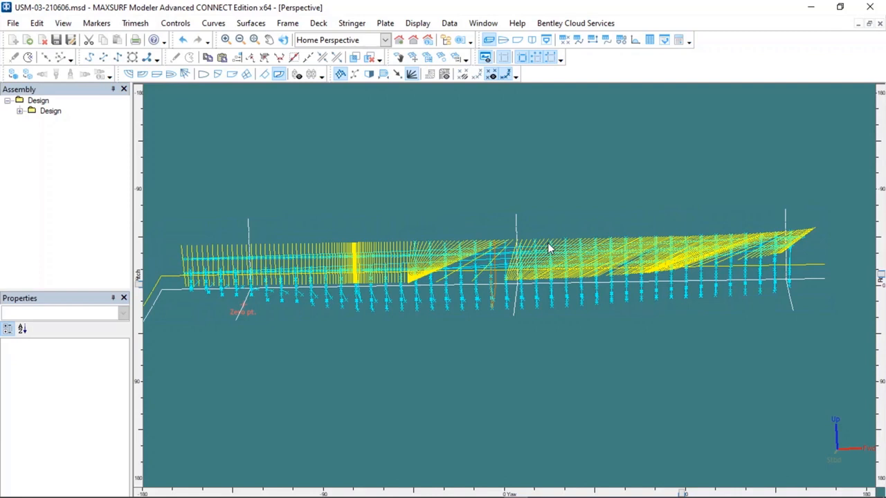
Undo the ruling-line marker generation and the developable surface type of the port topsides
key(ctrl+z)
key(ctrl+z)
key(ctrl+z)
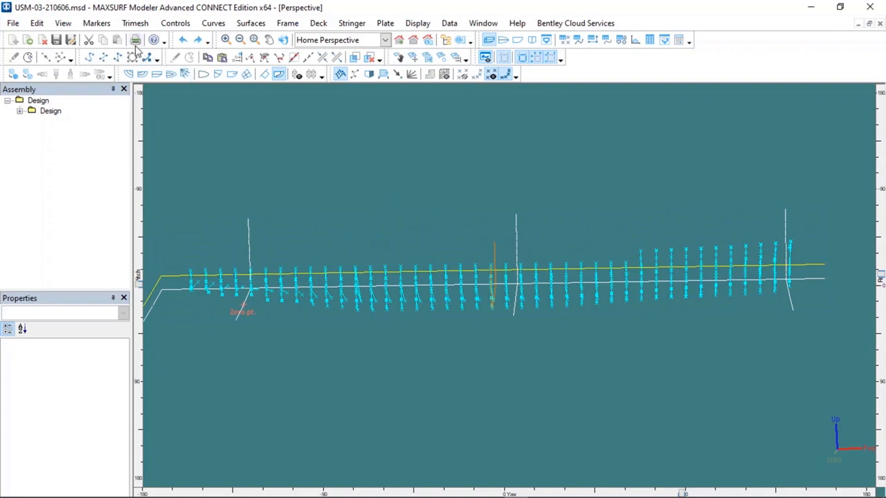
Select all markers of station 8 and view the Move Markers offset settings
click(94, 24)
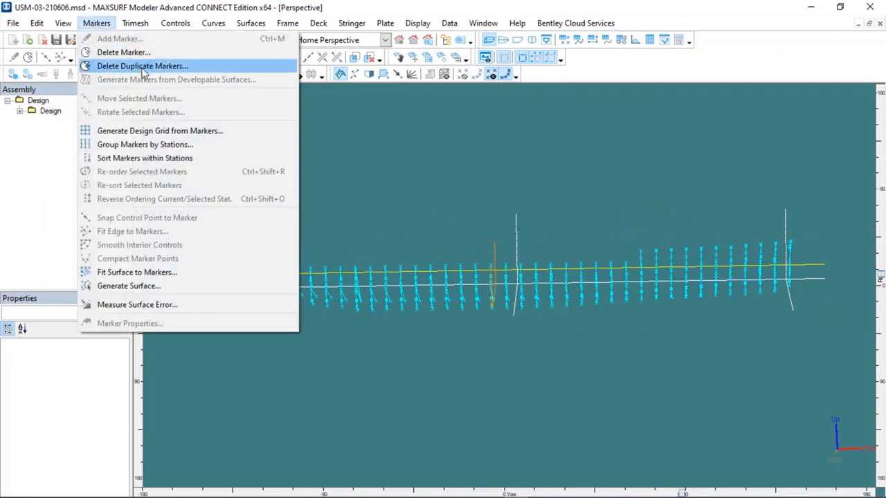
click(309, 247)
click(293, 285)
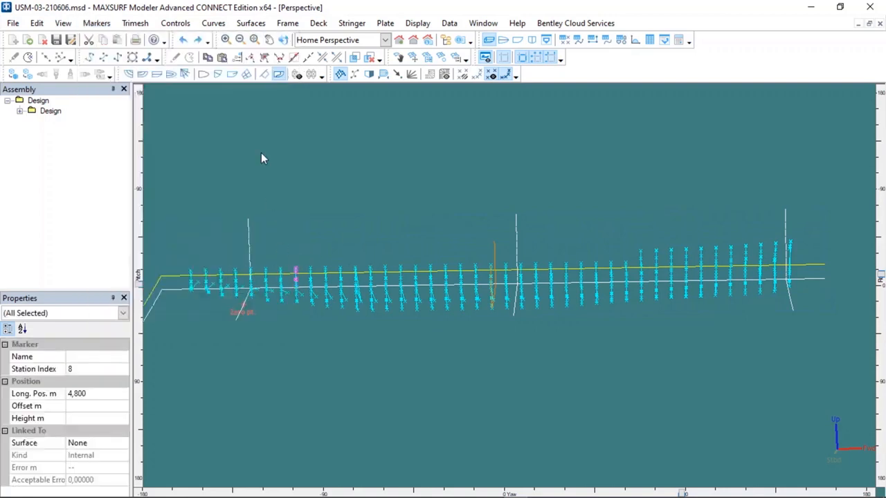
click(96, 22)
click(153, 104)
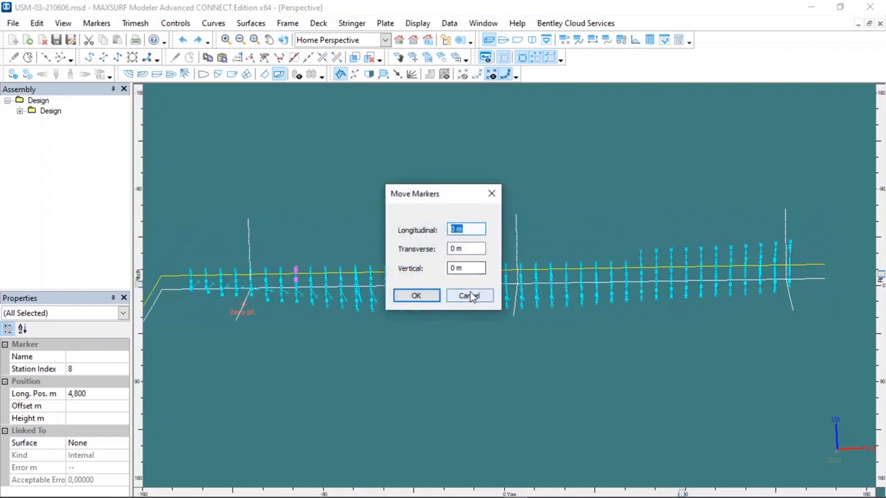
text(5,000)
key(Return)
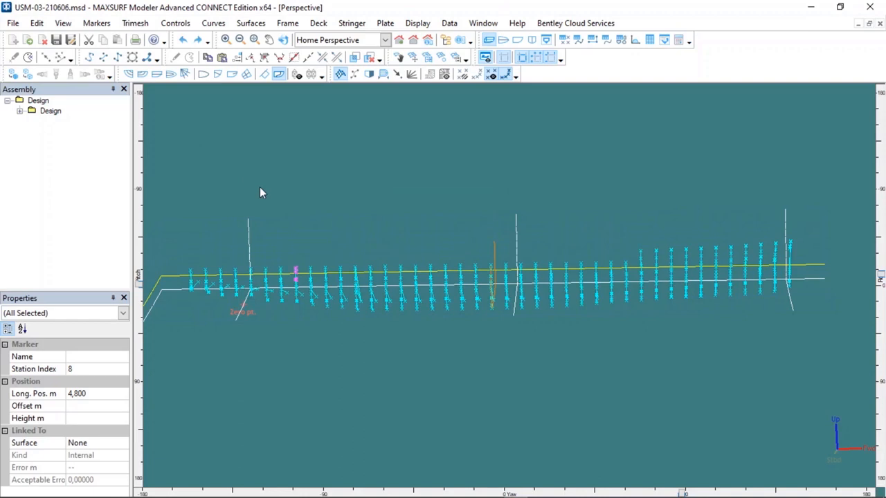
Rotate the selected station 8 markers by 90 degrees about the longitudinal, transverse and vertical axes, with the centre of rotation at 0 m
click(105, 24)
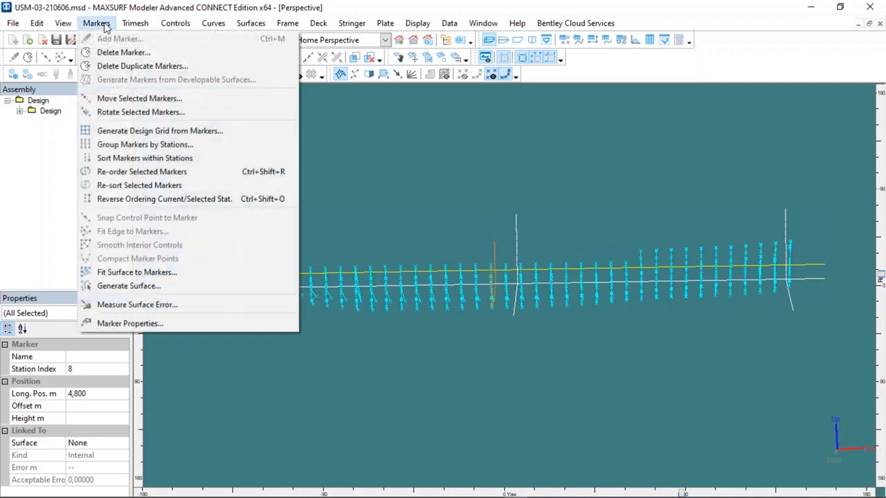
click(185, 114)
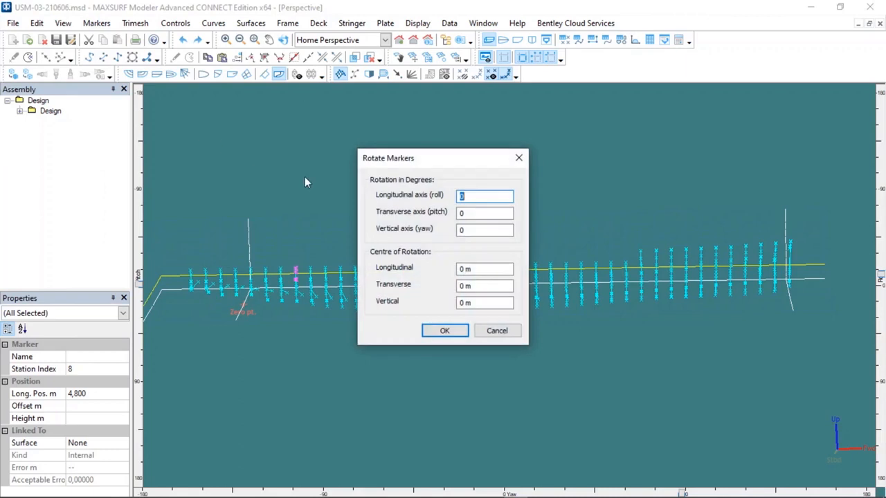
click(478, 268)
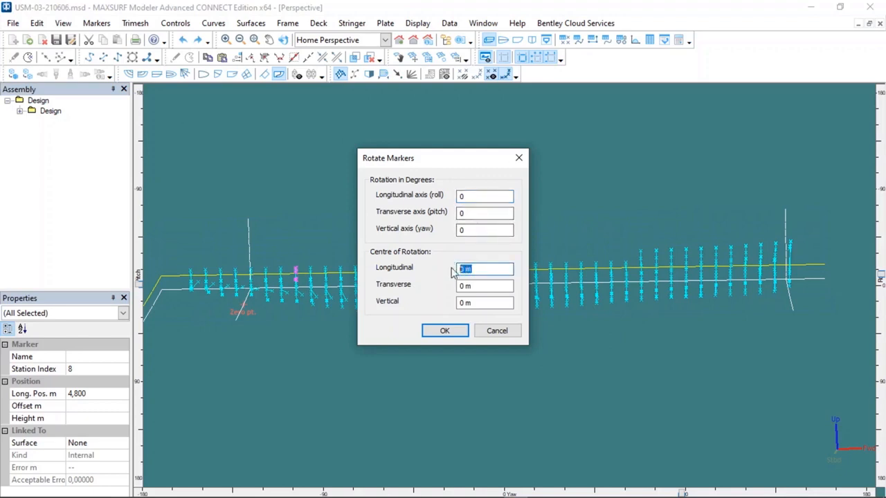
click(465, 282)
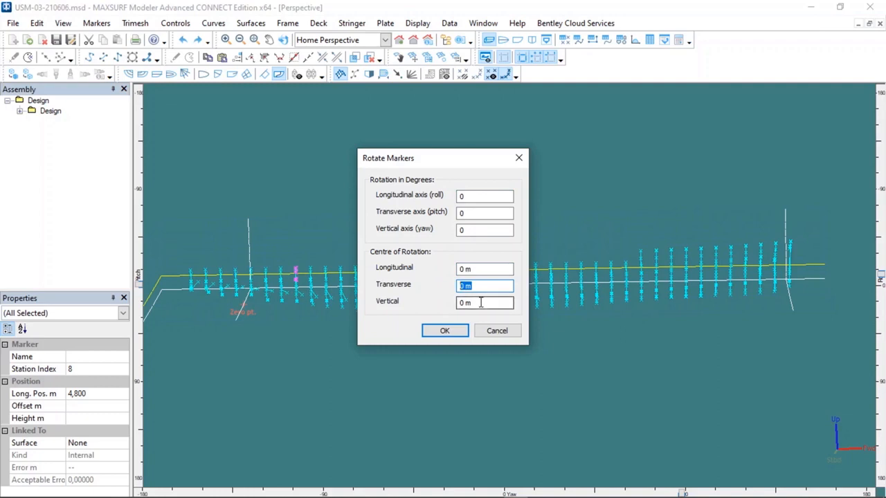
click(480, 303)
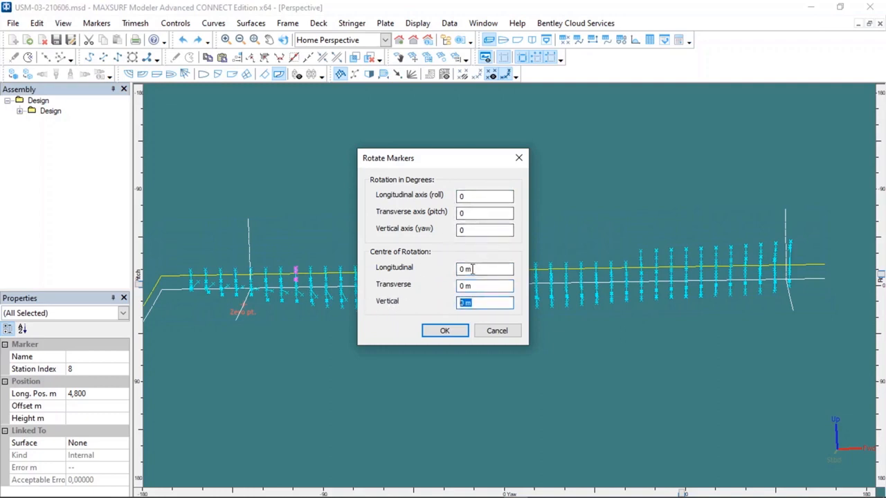
click(473, 270)
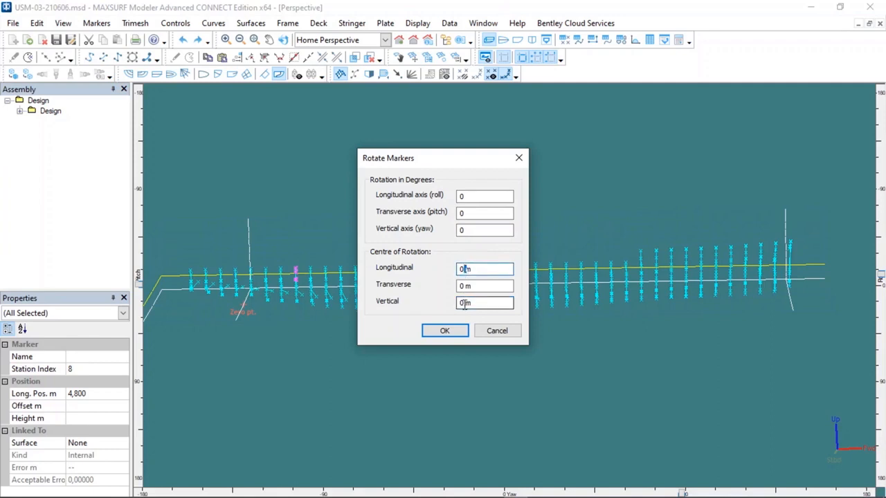
click(466, 198)
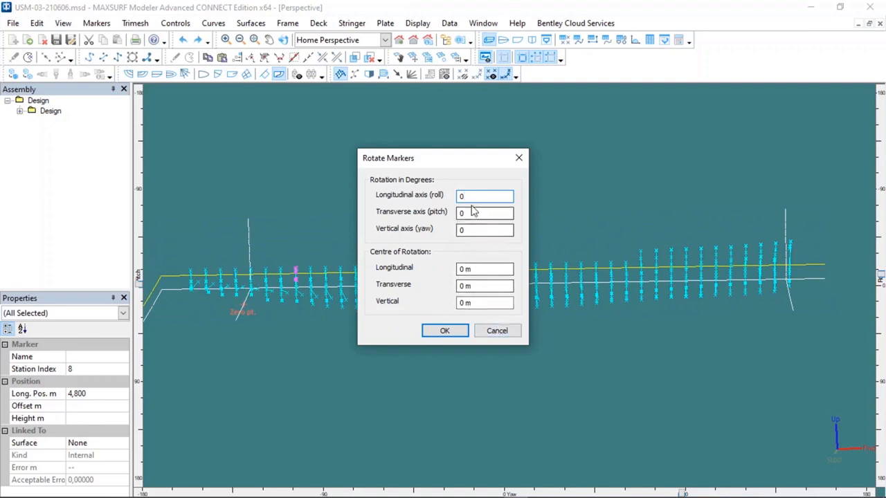
drag(472, 197, 441, 195)
text(90)
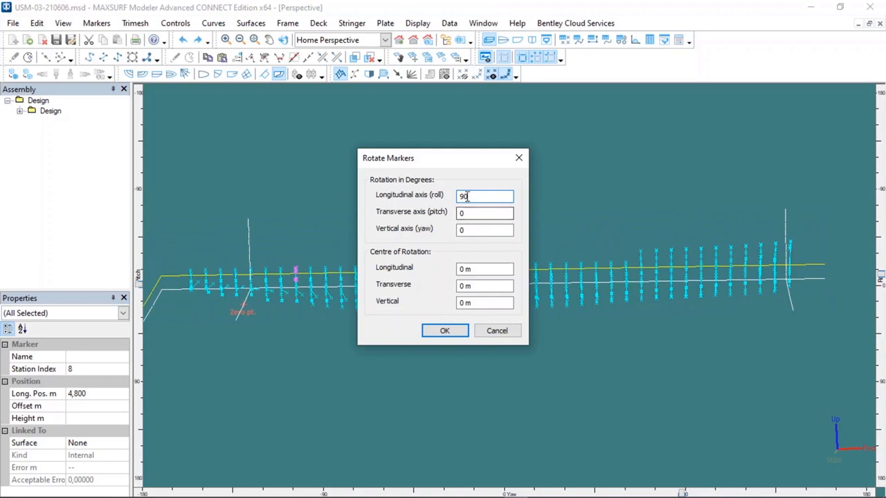
drag(467, 213, 451, 233)
text(9090)
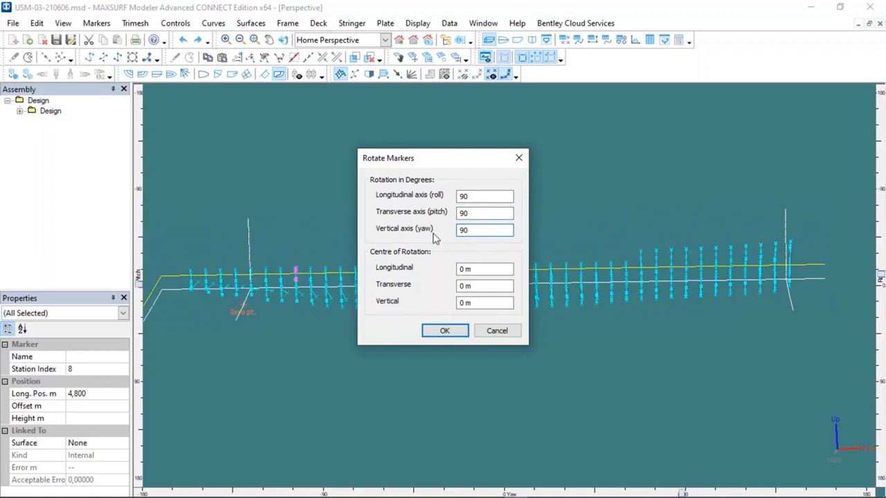
click(450, 332)
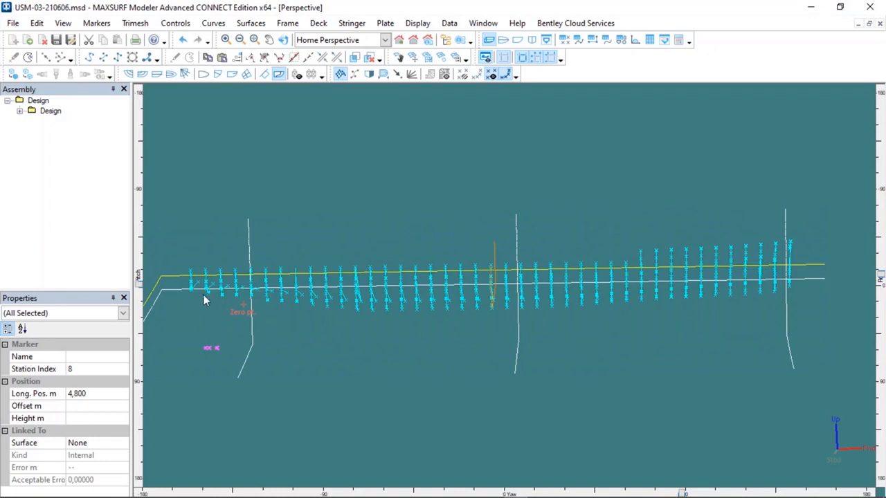
Deselect the markers and undo their rotation
click(229, 345)
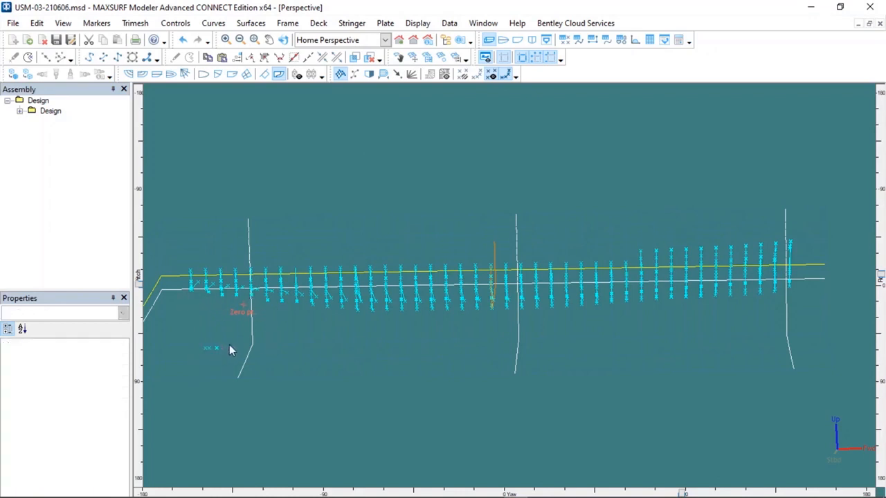
key(ctrl+z)
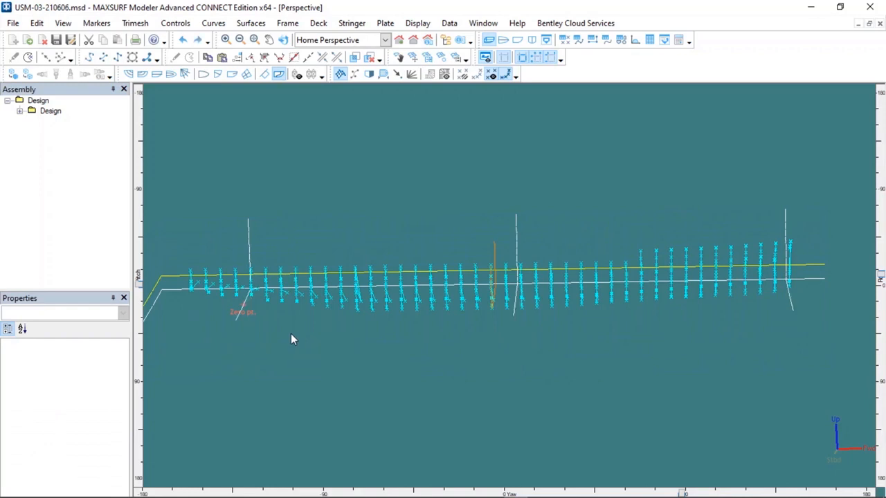
click(96, 22)
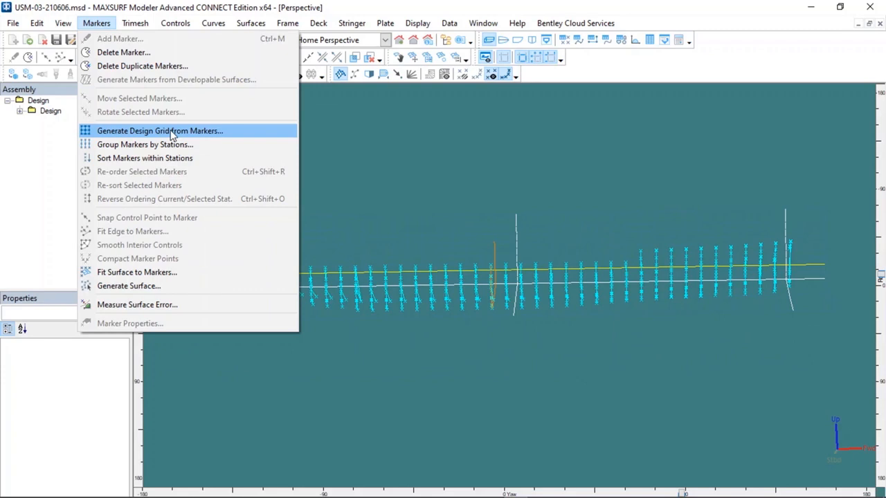
click(434, 140)
middle_drag(392, 232, 400, 233)
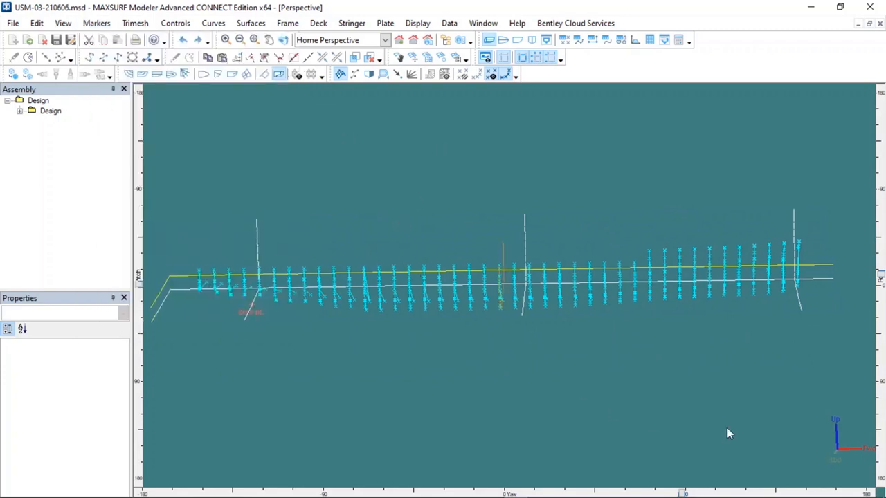
drag(681, 494, 687, 494)
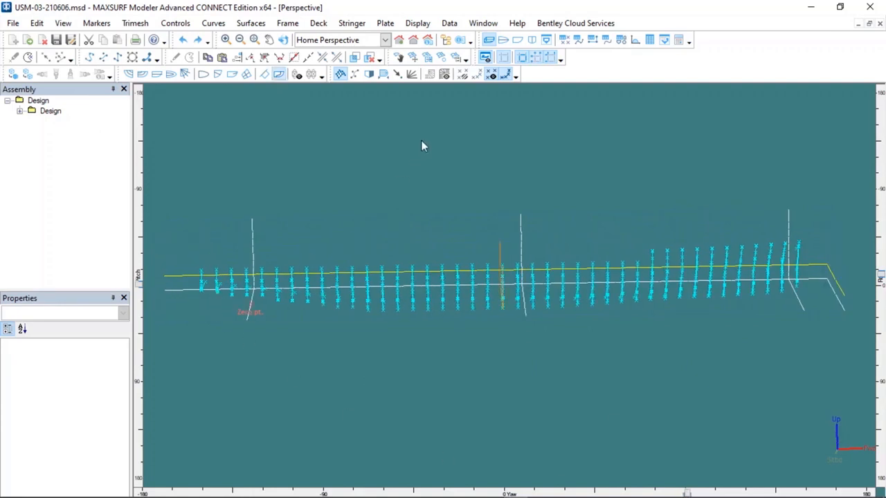
In the Plan view, generate grid stations from marker planes, replacing existing stations, with a minimum of 1 marker per station and 0.005 m separation tolerance
click(503, 39)
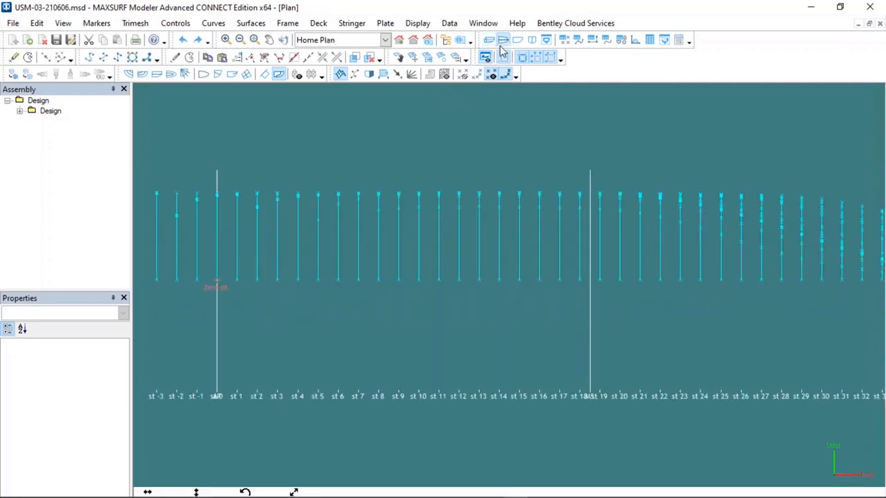
scroll(308, 195, down, 5)
middle_drag(309, 194, 350, 187)
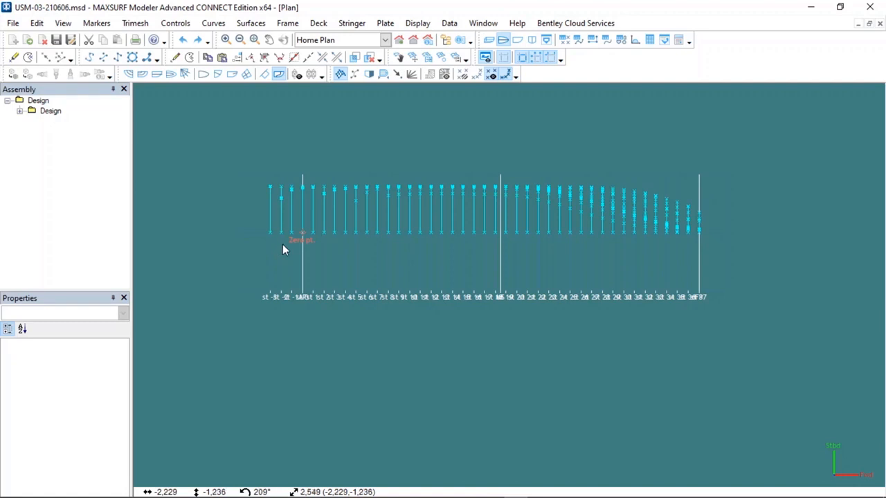
click(95, 24)
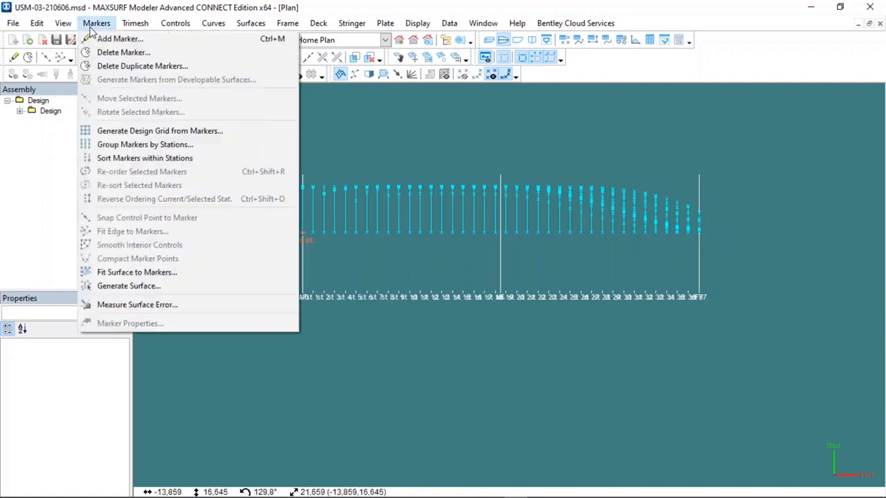
click(239, 132)
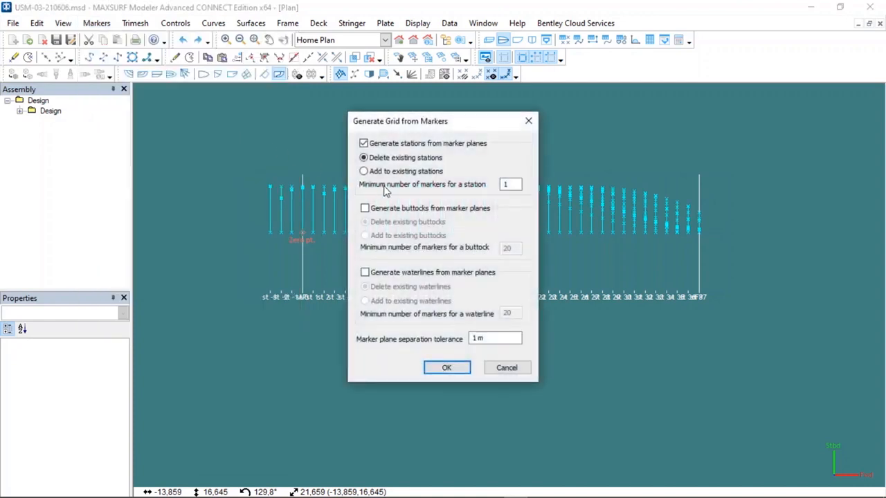
drag(404, 122, 754, 128)
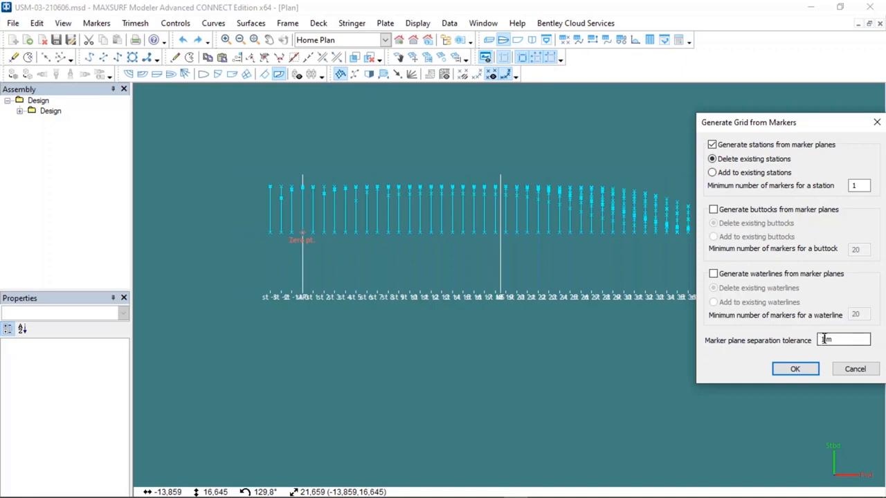
drag(826, 339, 808, 339)
text(0.005)
click(790, 369)
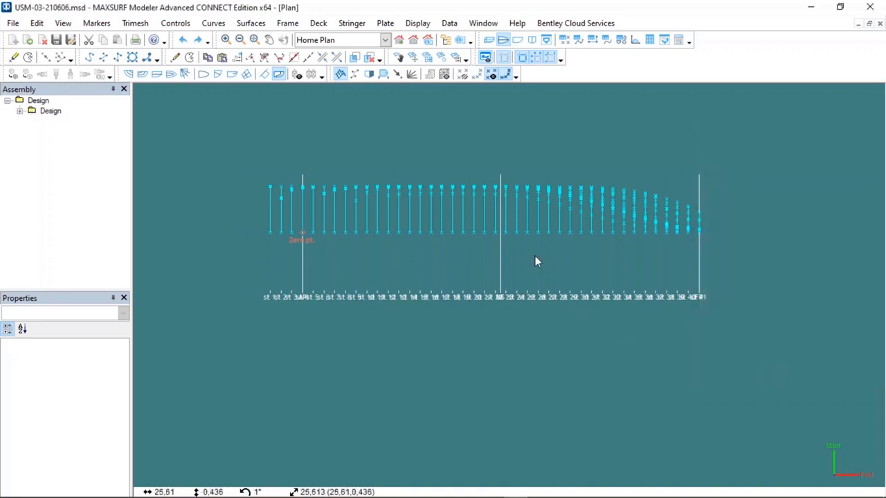
Examine the hull sections at several aft stations in the Body Plan view, finishing at station 1
click(532, 39)
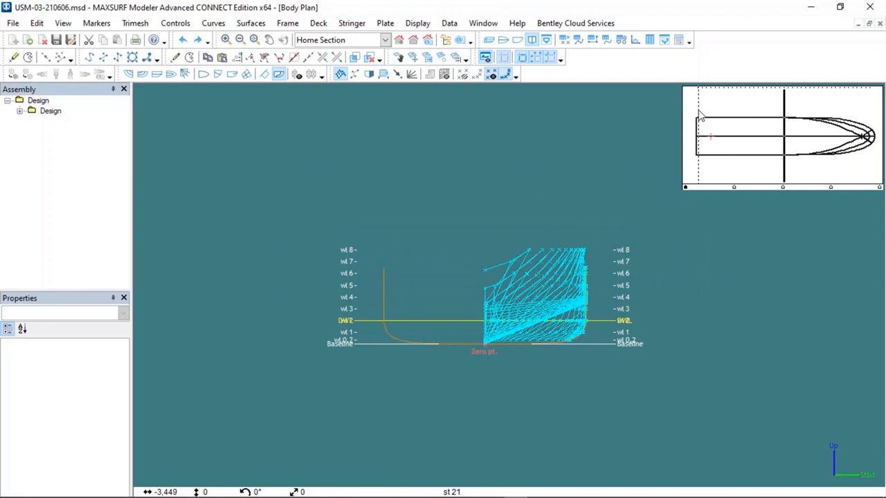
click(699, 110)
click(702, 110)
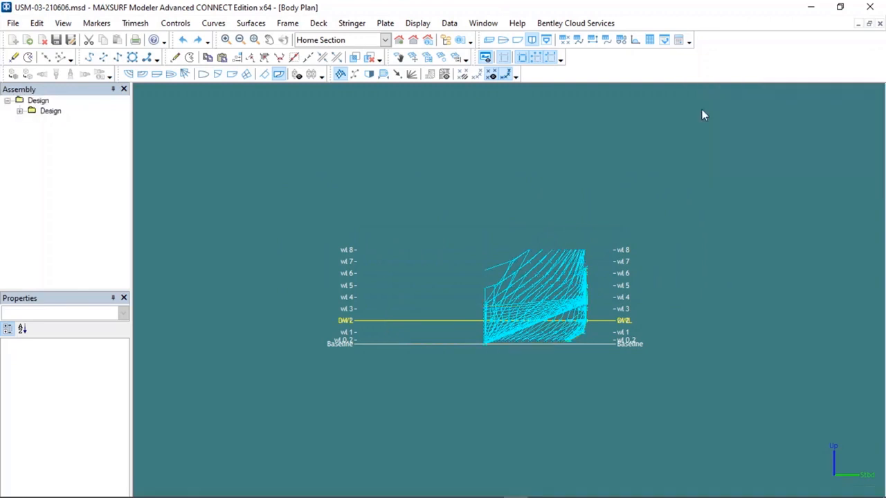
click(708, 97)
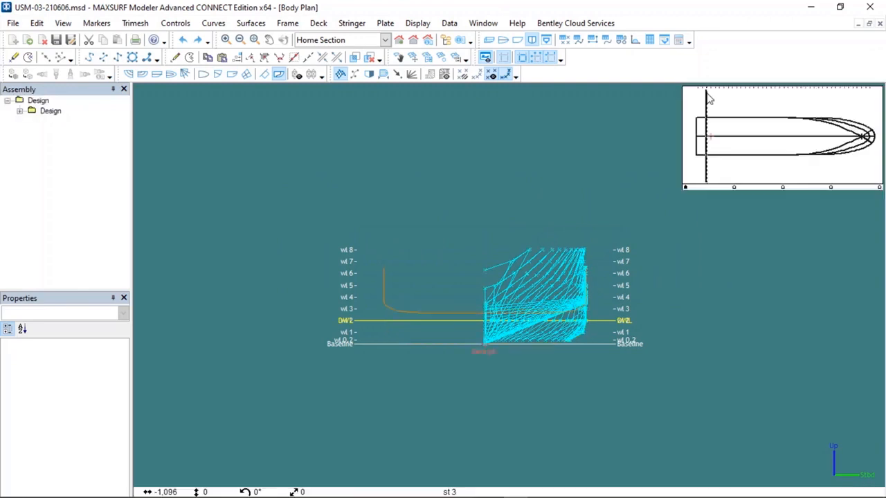
click(717, 102)
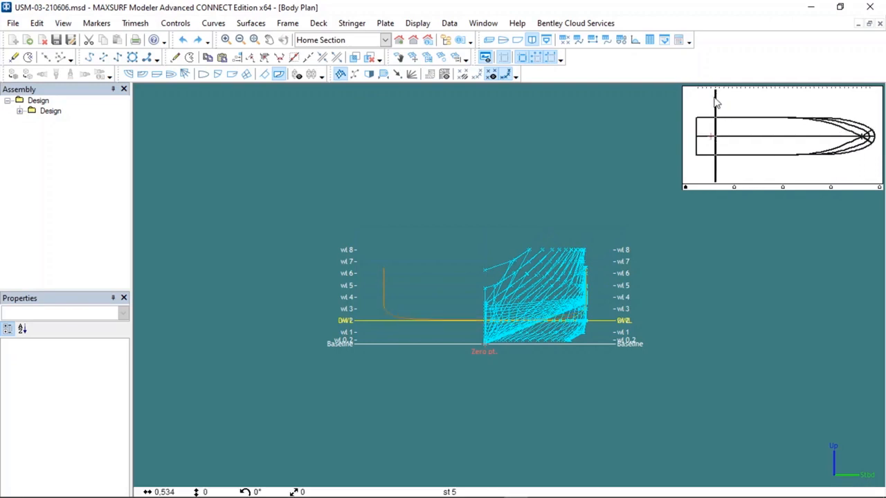
click(698, 105)
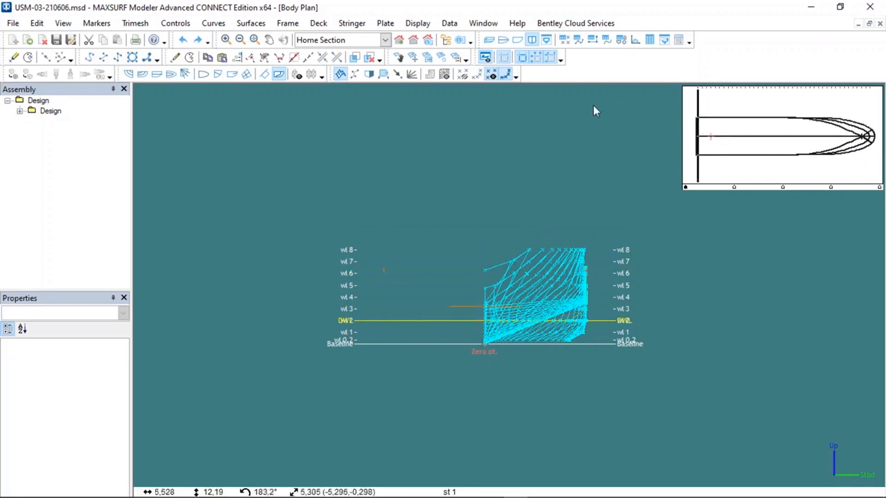
Display markers for the current station only and step through stations 2 and 3
click(427, 23)
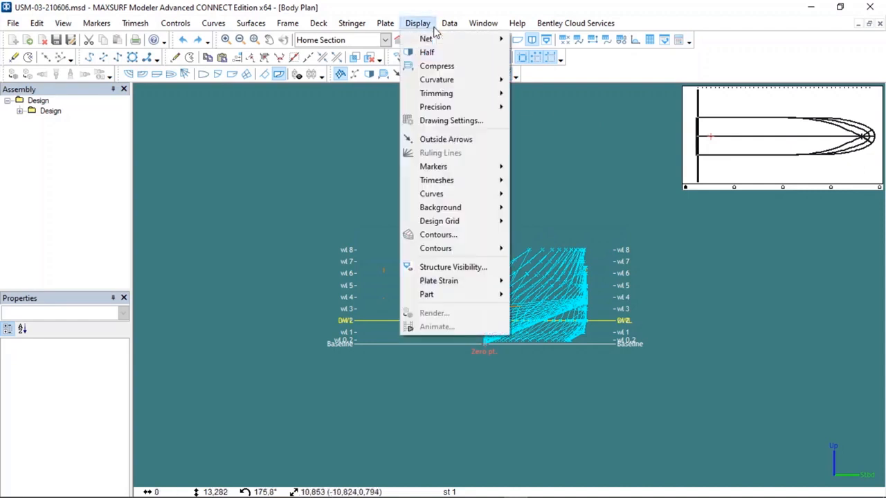
mouse_move(476, 170)
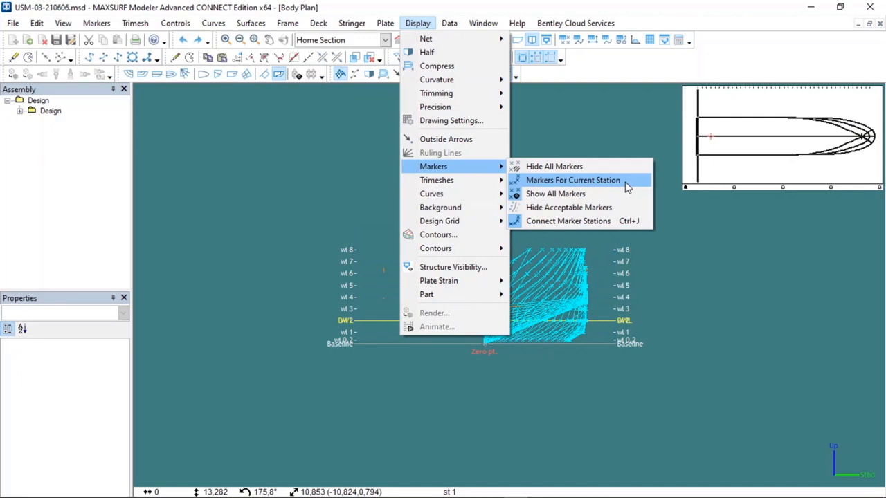
click(573, 180)
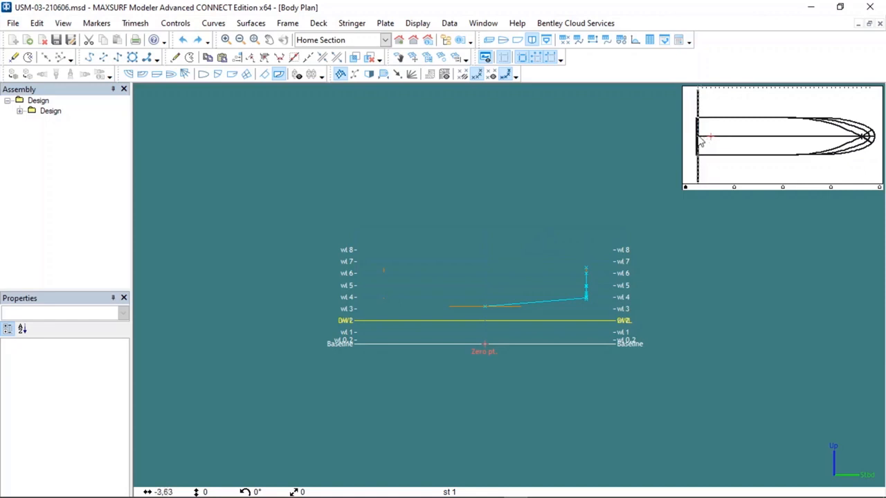
click(701, 140)
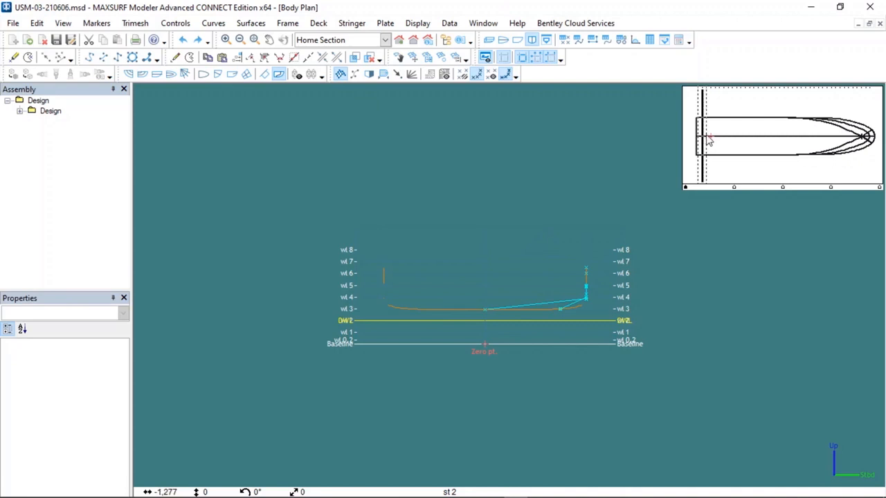
click(707, 137)
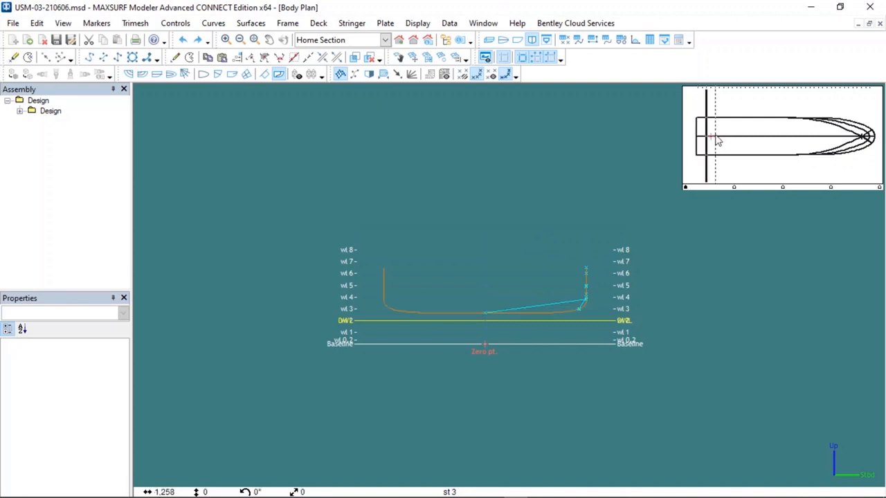
Step through the hull stations in the Body Plan view, moving forward to station 24 and back to station 1
click(712, 136)
click(720, 136)
drag(724, 140, 800, 144)
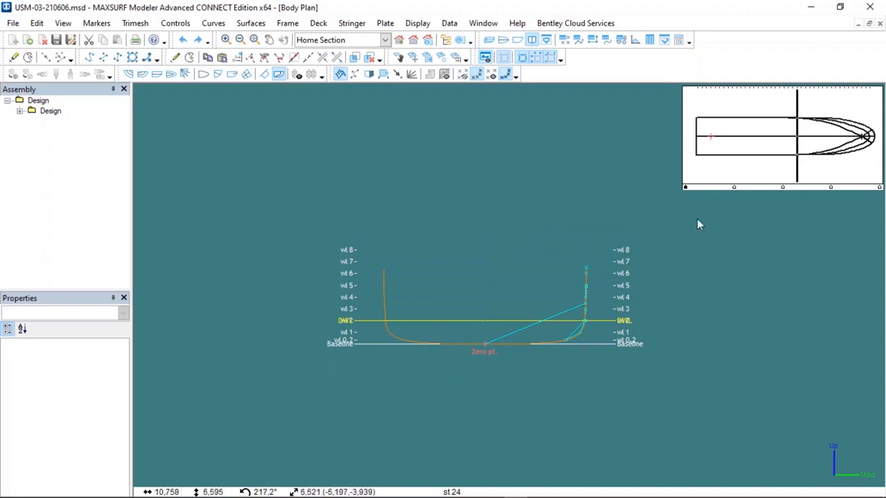
click(695, 156)
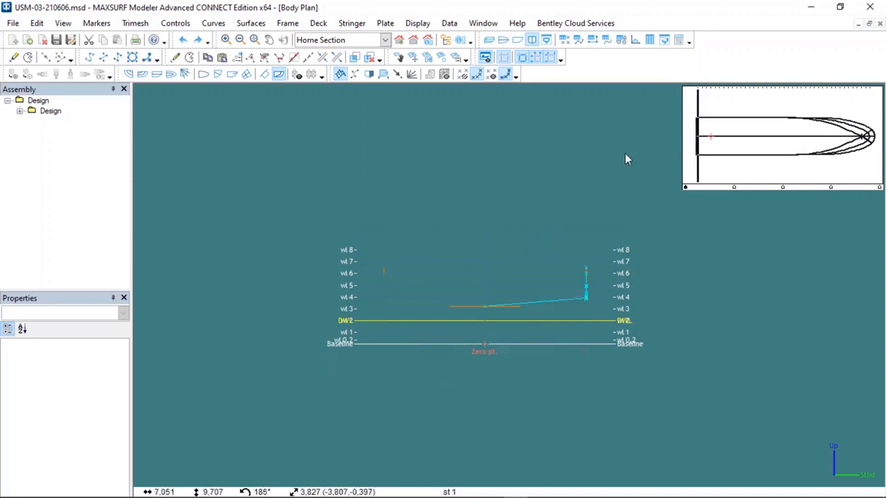
Switch to the Perspective view and show all markers
click(496, 57)
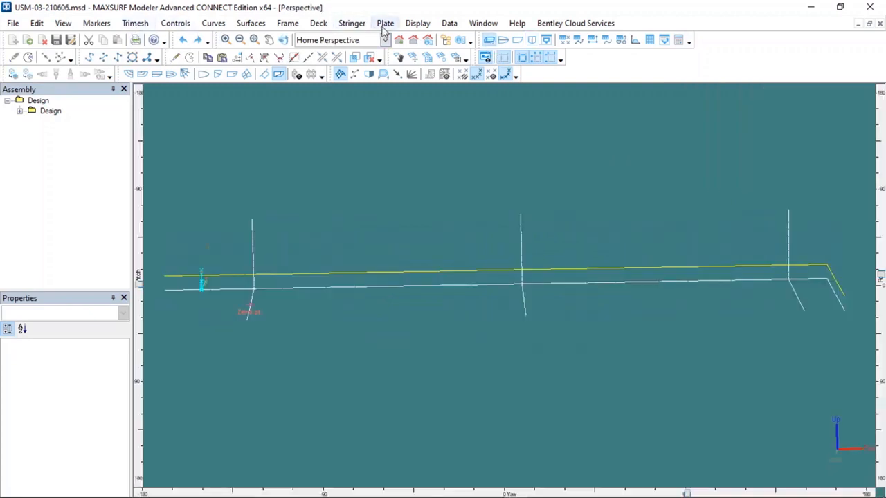
click(418, 23)
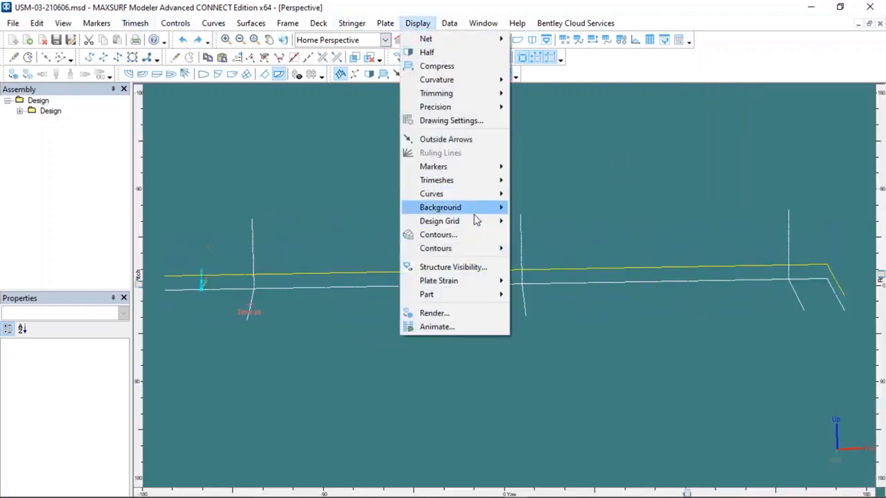
mouse_move(483, 167)
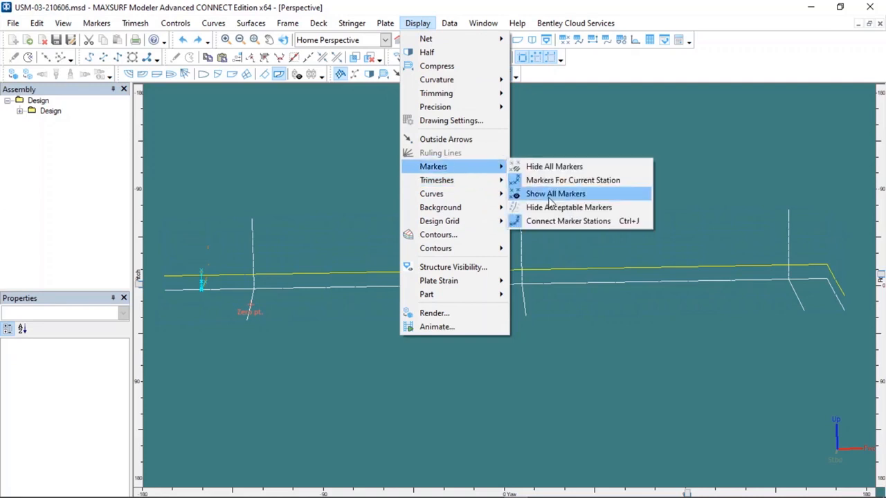
click(589, 195)
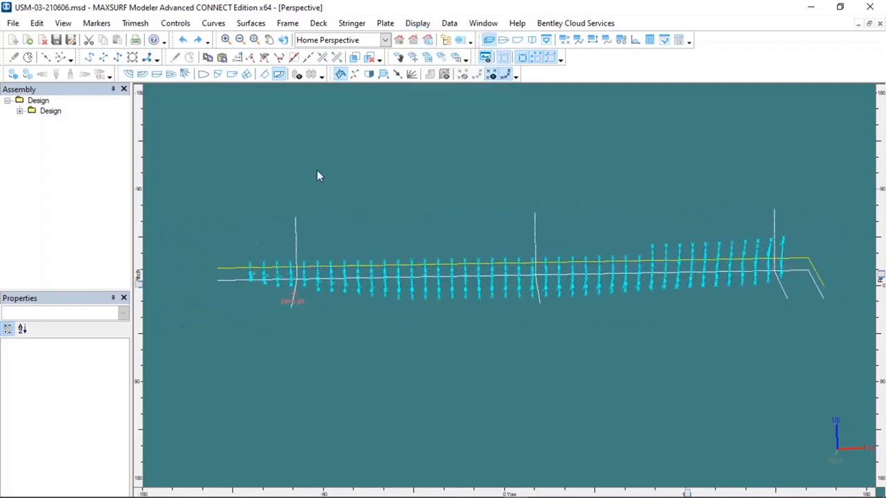
Group the markers by stations and regenerate the station grid according to the markers
click(96, 23)
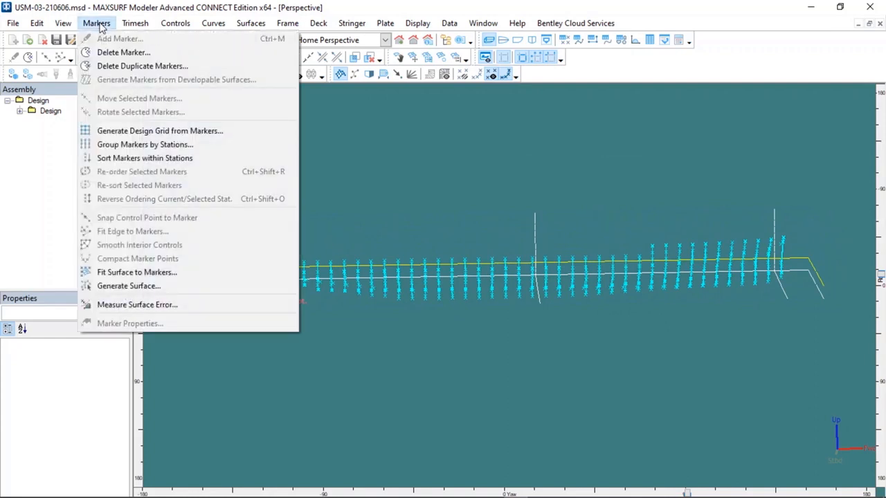
click(175, 146)
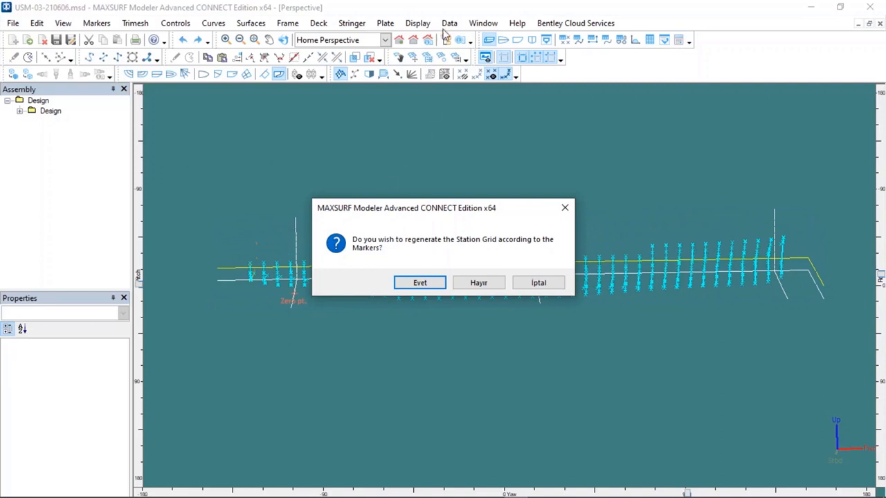
click(425, 285)
Review the section labels and station positions in the Design Grid, and accept the grid
click(449, 22)
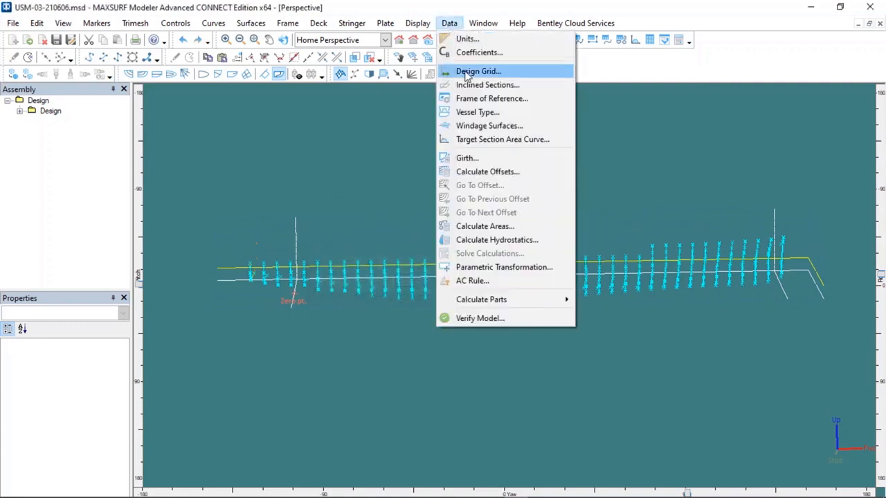
click(477, 71)
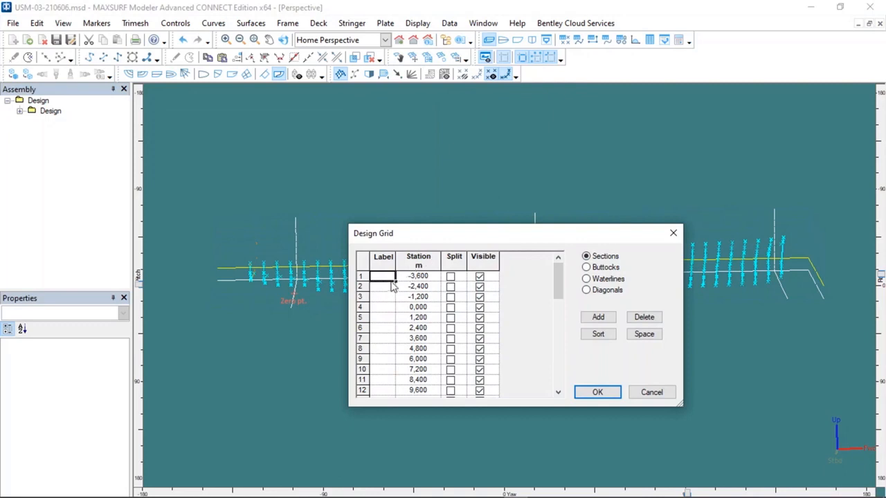
drag(392, 279, 412, 302)
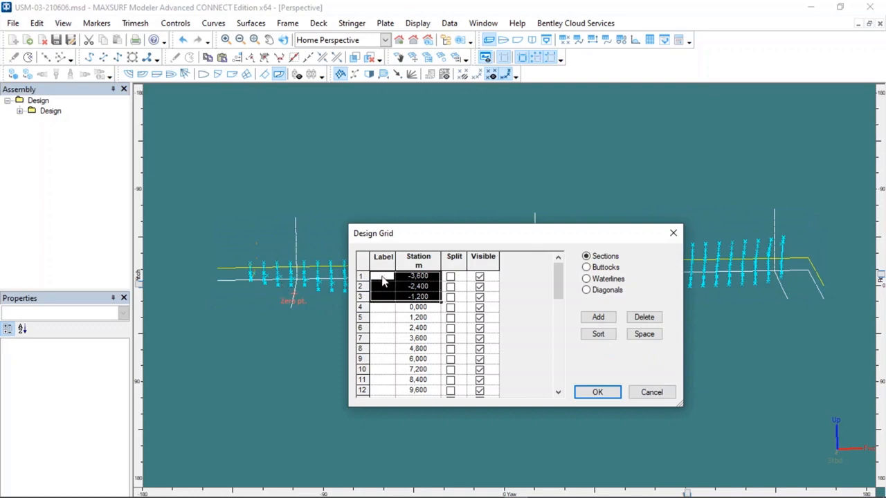
mouse_move(382, 281)
mouse_down()
mouse_move(377, 409)
mouse_move(377, 204)
mouse_move(383, 277)
mouse_up()
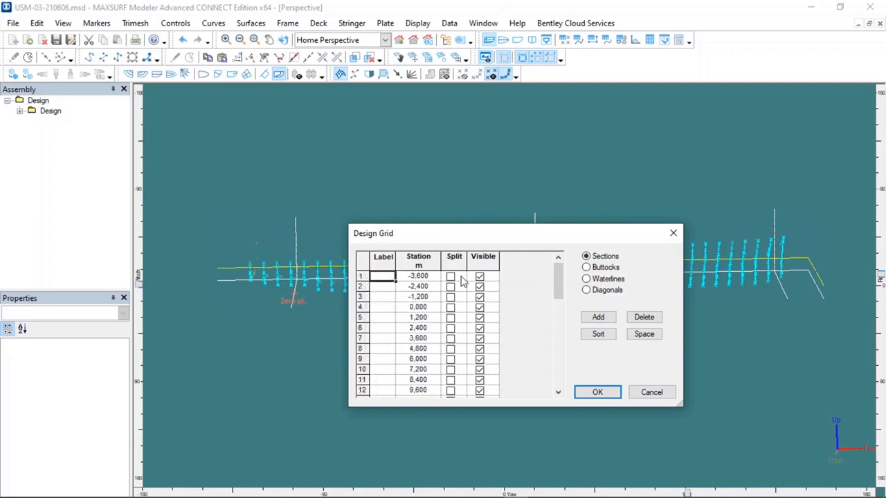
click(613, 393)
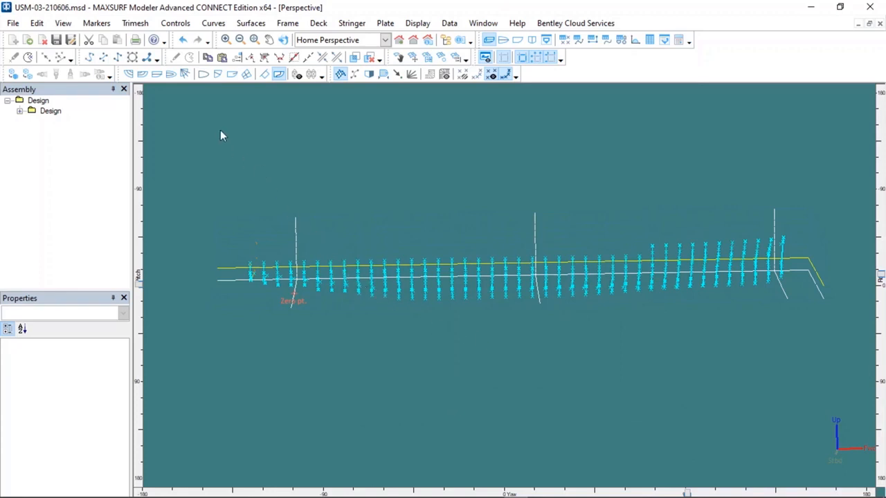
Sort the markers within their stations so each station's connecting line follows the hull section
click(97, 23)
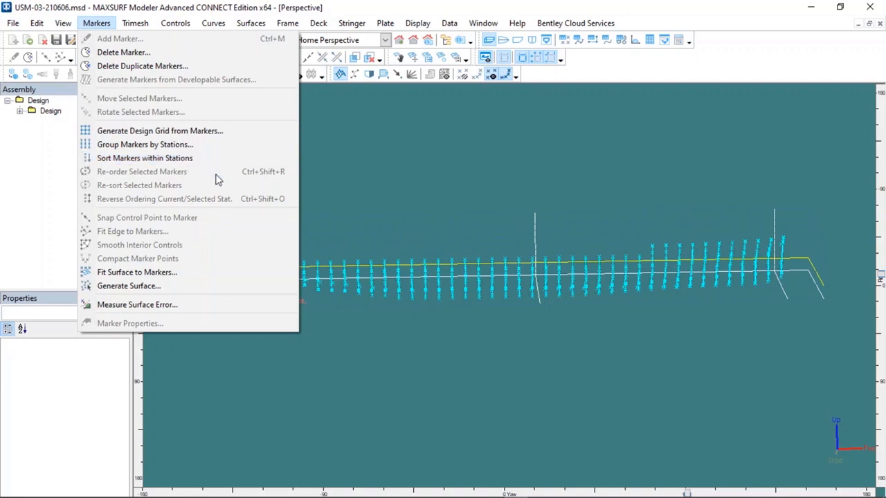
click(457, 402)
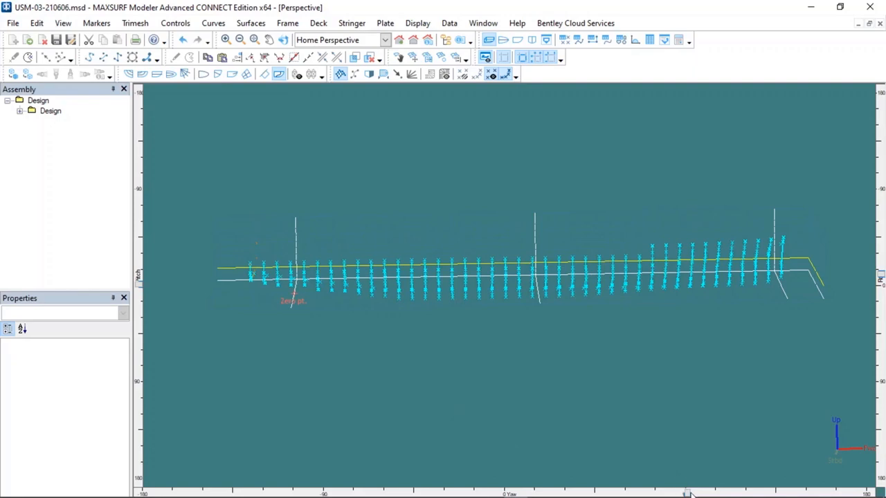
drag(690, 492, 451, 487)
scroll(382, 259, up, 5)
click(386, 280)
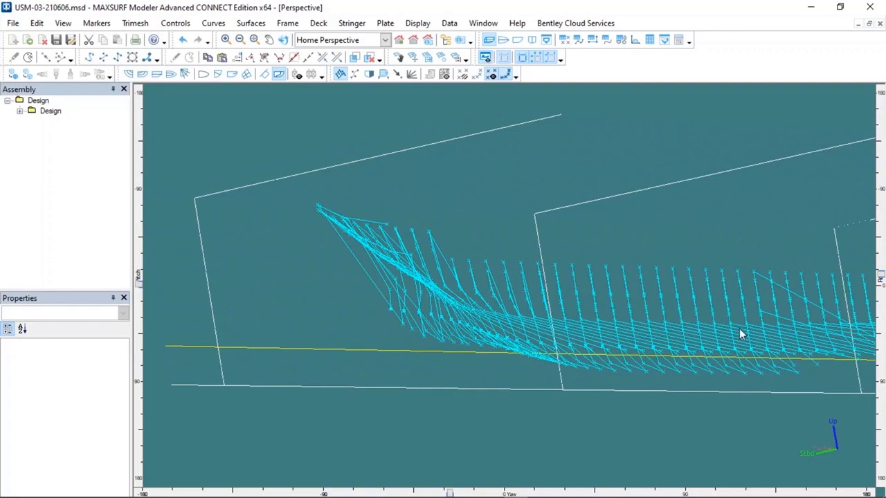
mouse_move(878, 287)
mouse_down()
mouse_move(880, 279)
mouse_move(872, 298)
mouse_up()
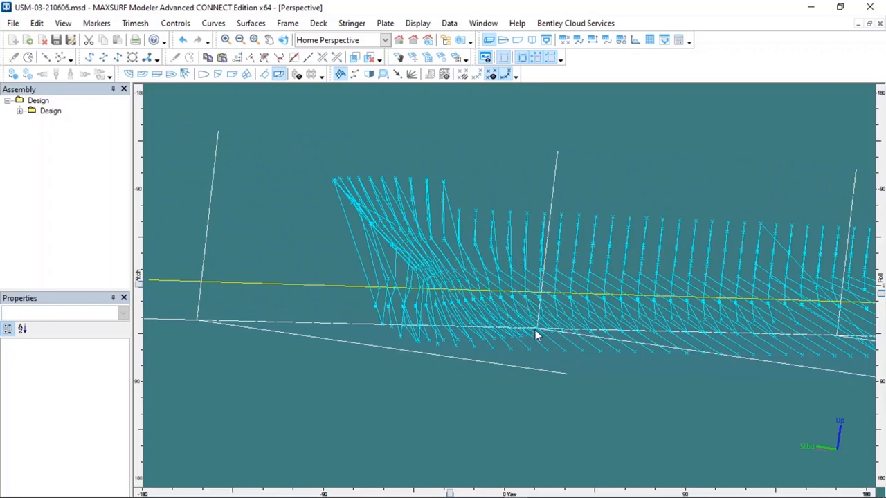
scroll(535, 330, down, 3)
middle_drag(535, 329, 420, 325)
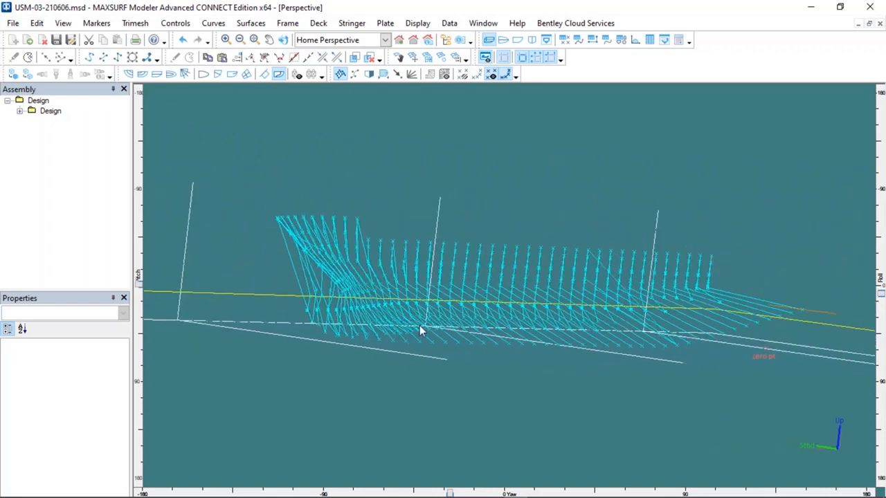
click(97, 23)
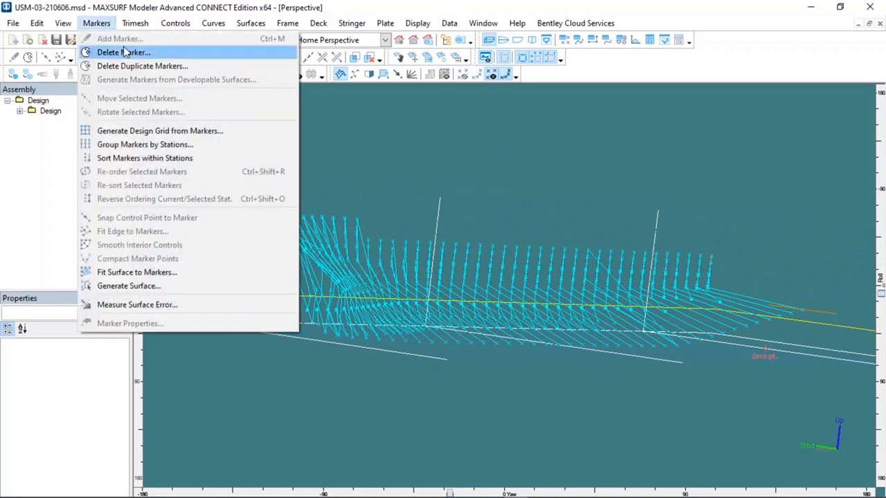
click(187, 160)
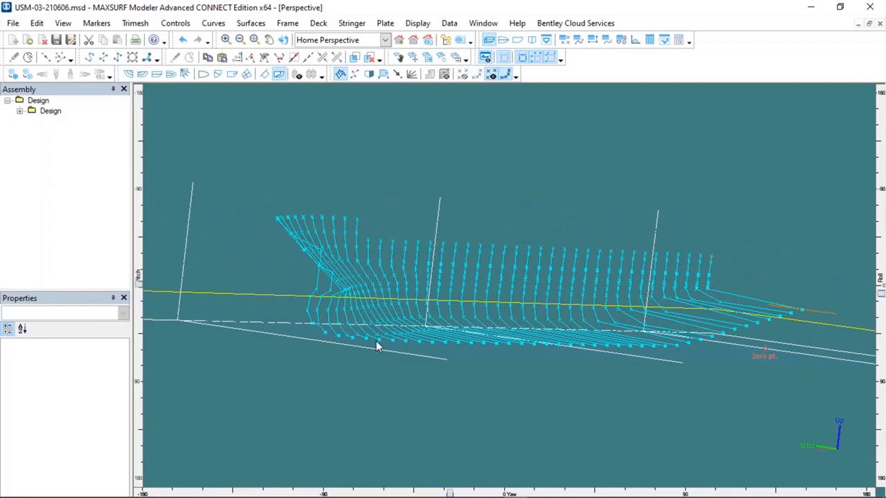
Re-order three markers on the bow-most station in this sequence: the knuckle marker, the one below it, the one above it
scroll(647, 323, down, 2)
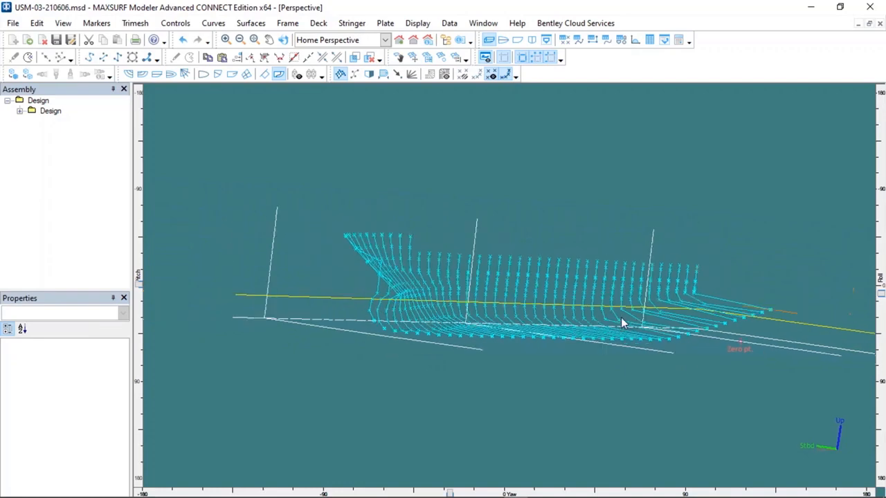
middle_drag(603, 318, 574, 313)
scroll(560, 344, down, 1)
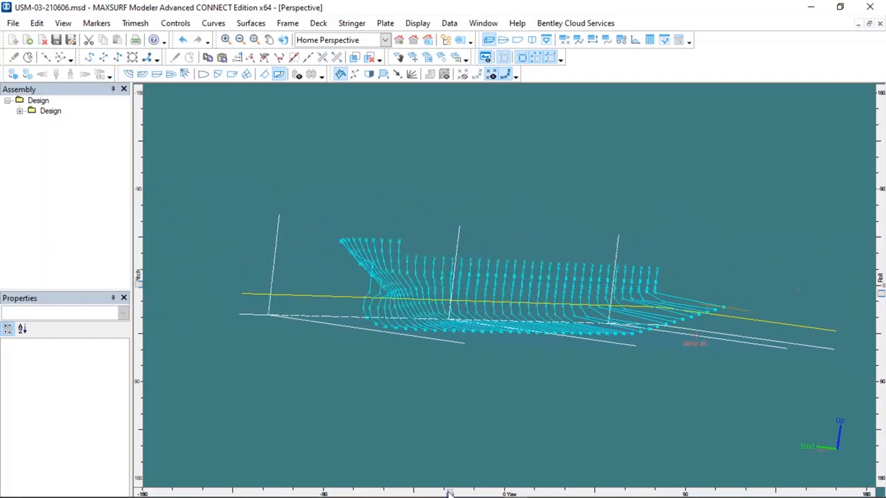
drag(450, 493, 376, 490)
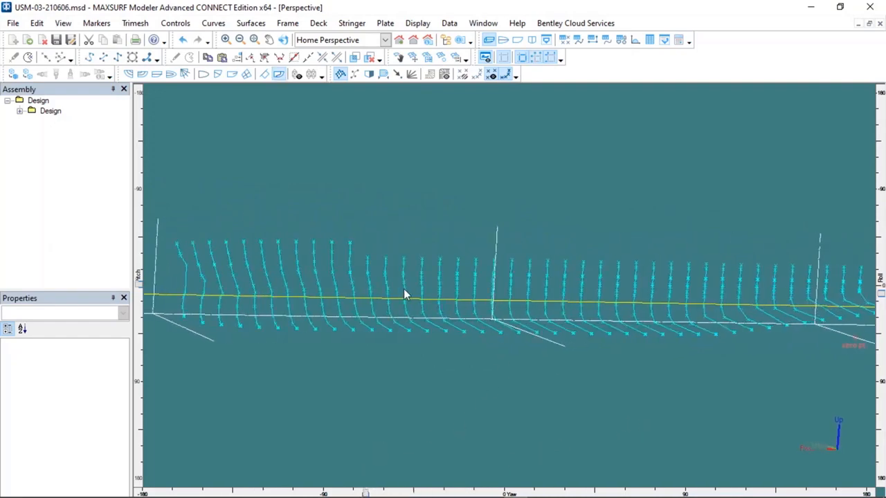
click(100, 24)
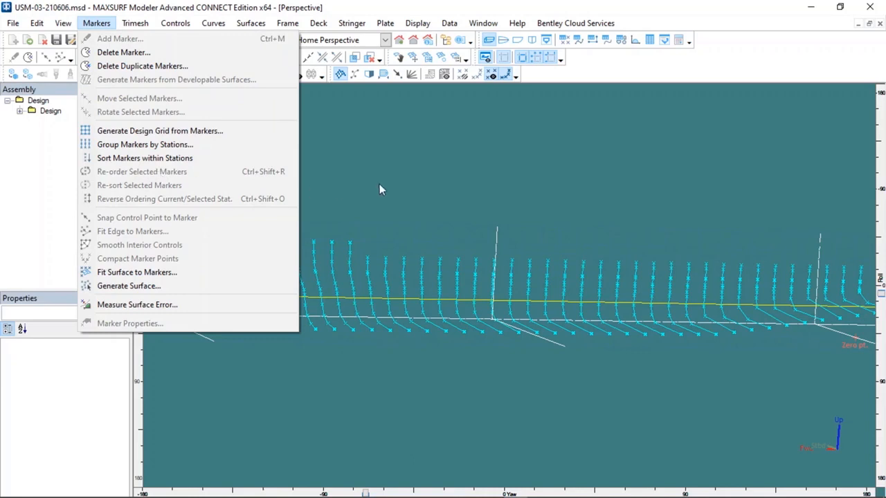
middle_drag(392, 182, 491, 169)
scroll(298, 255, up, 3)
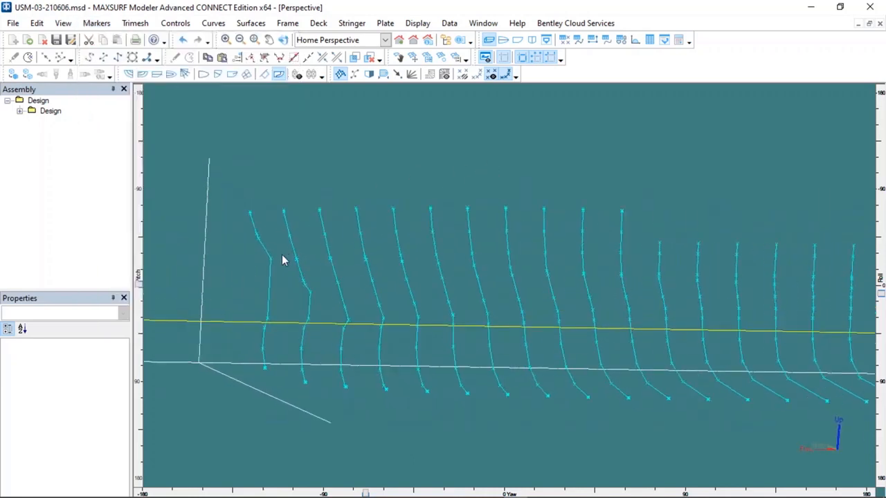
click(258, 256)
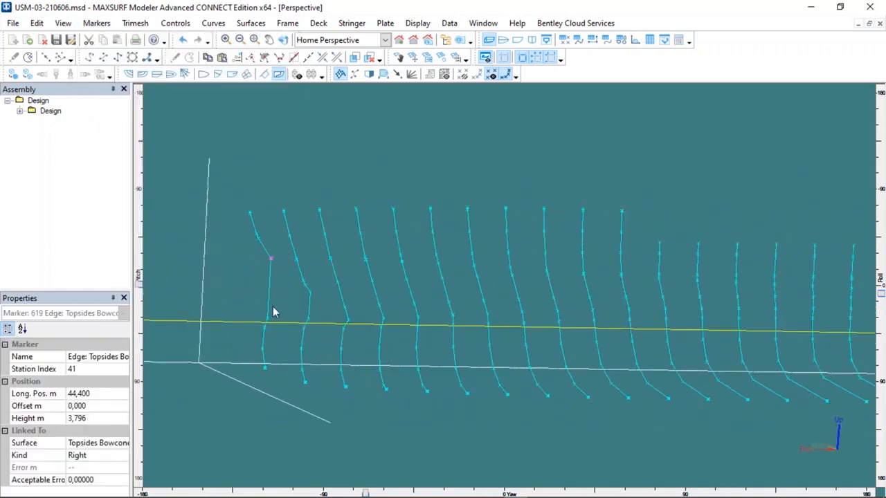
shift+click(264, 323)
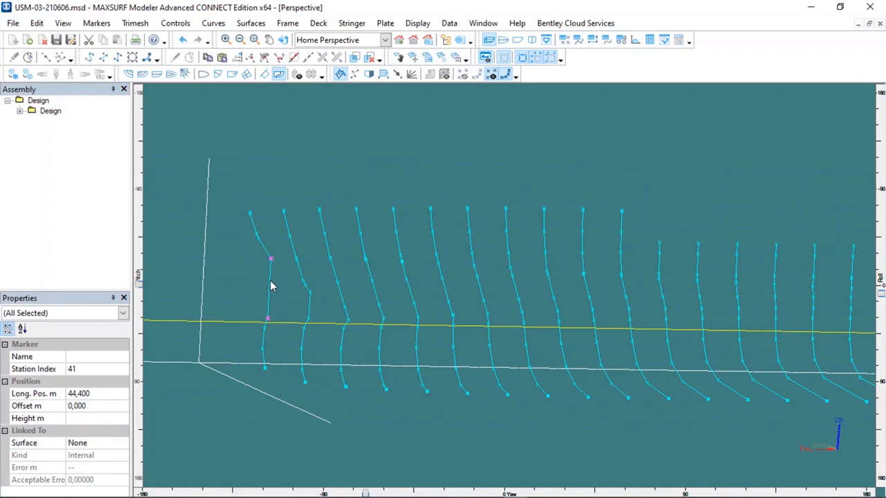
shift+click(256, 242)
click(96, 23)
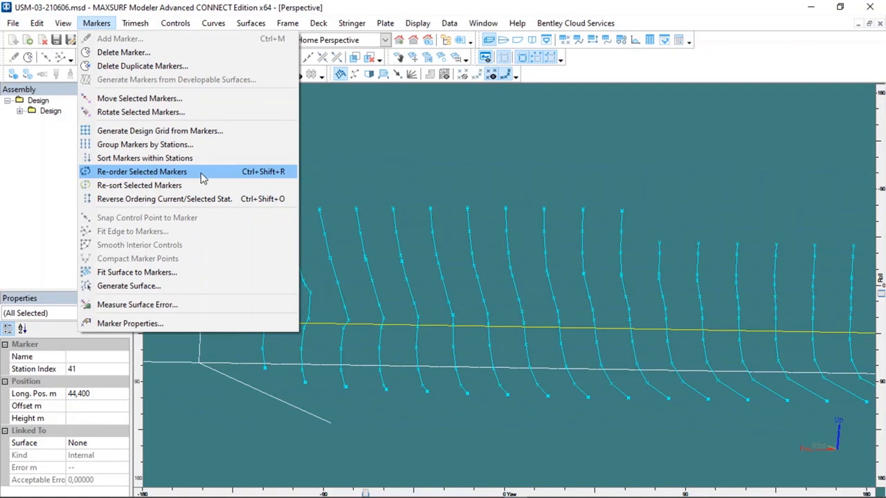
click(203, 173)
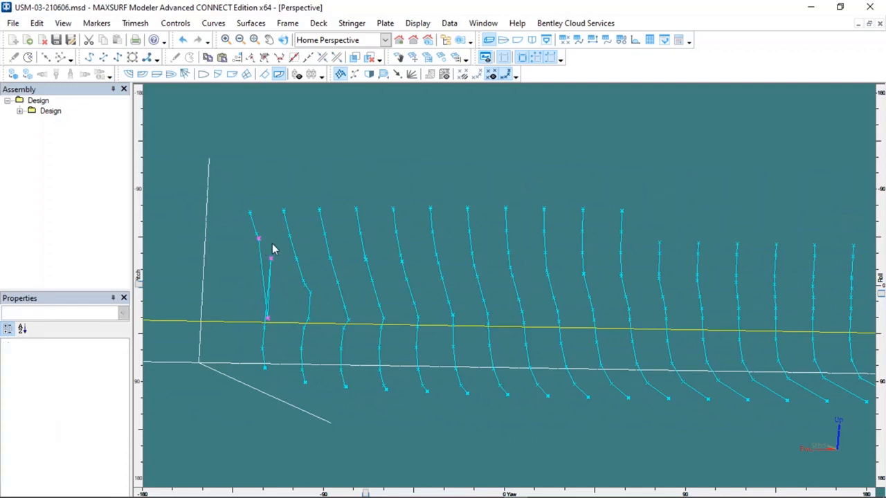
Sort the markers within stations again to discard the custom order on the bow-most station
click(96, 23)
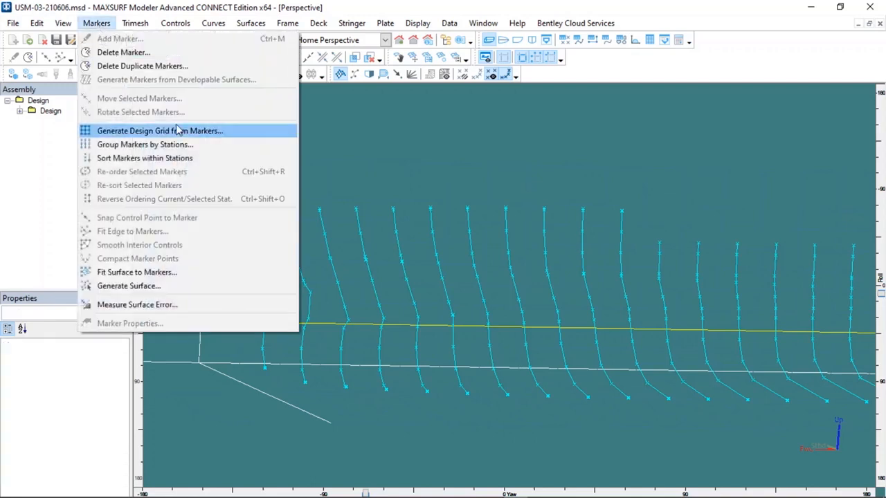
click(204, 164)
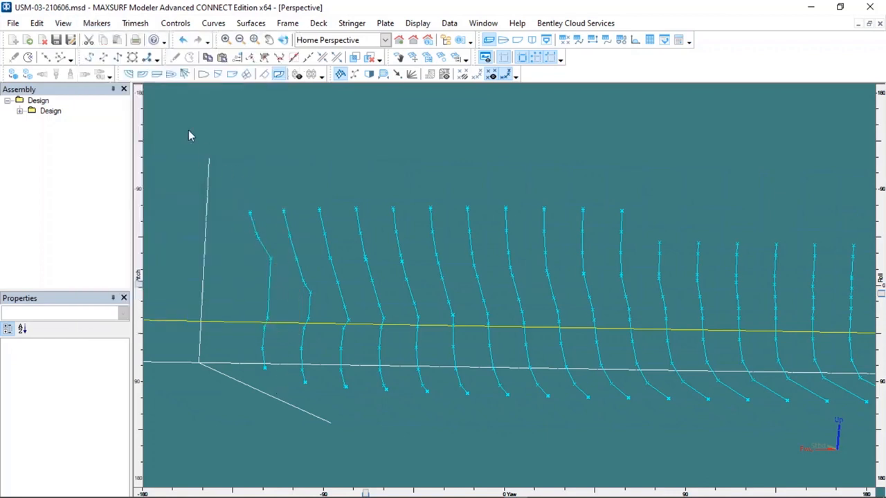
Select all markers of the bow-most station and re-sort only those selected markers
click(98, 23)
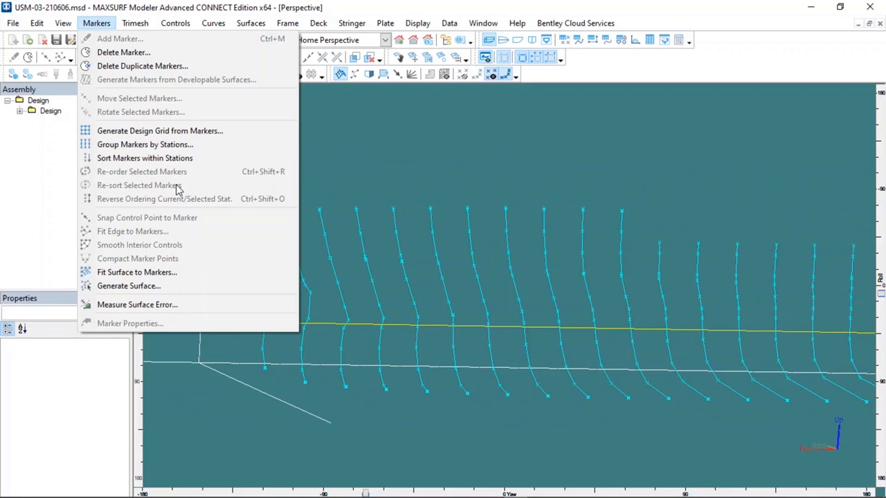
click(322, 179)
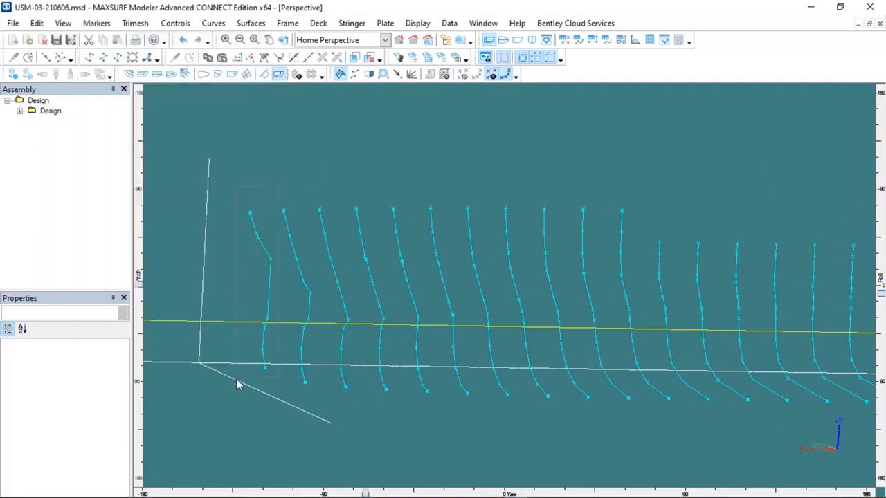
drag(236, 378, 235, 382)
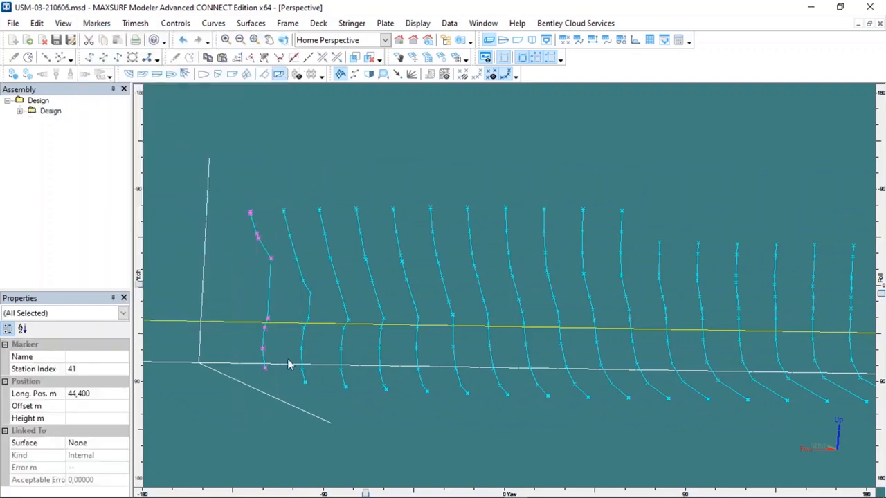
click(96, 23)
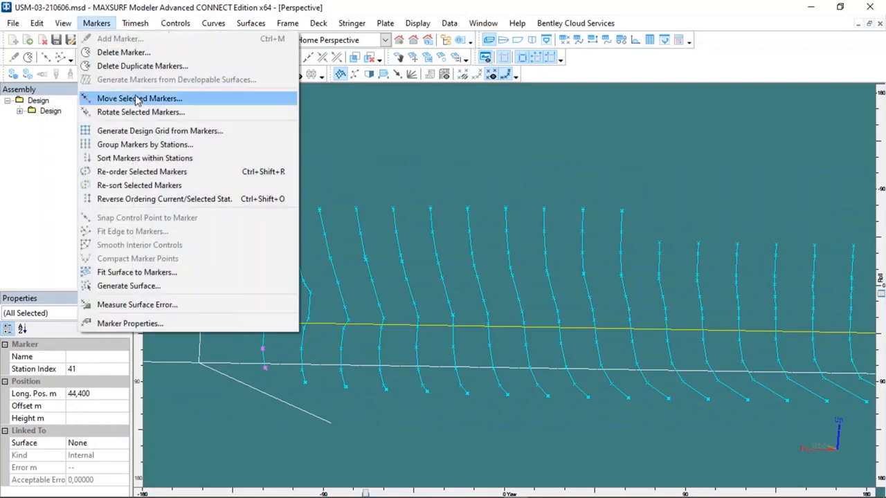
click(173, 187)
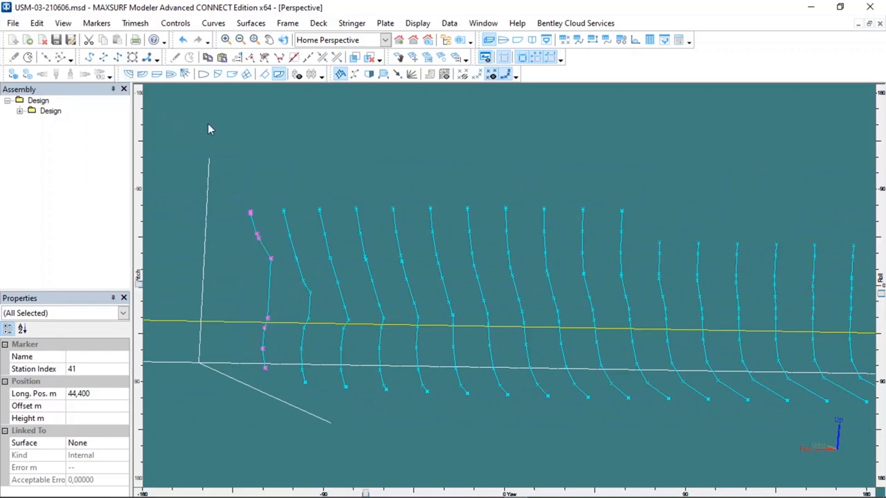
Reverse the marker ordering of the selected bow-most station and clear the selection
click(112, 25)
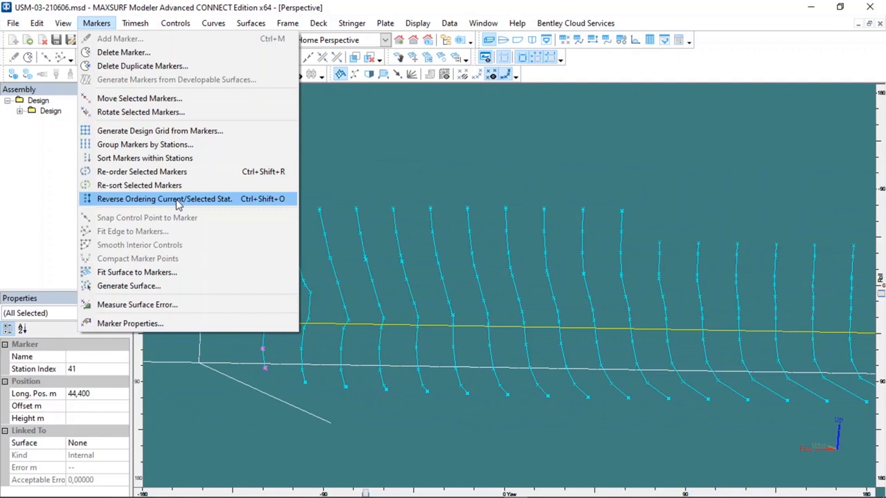
click(176, 198)
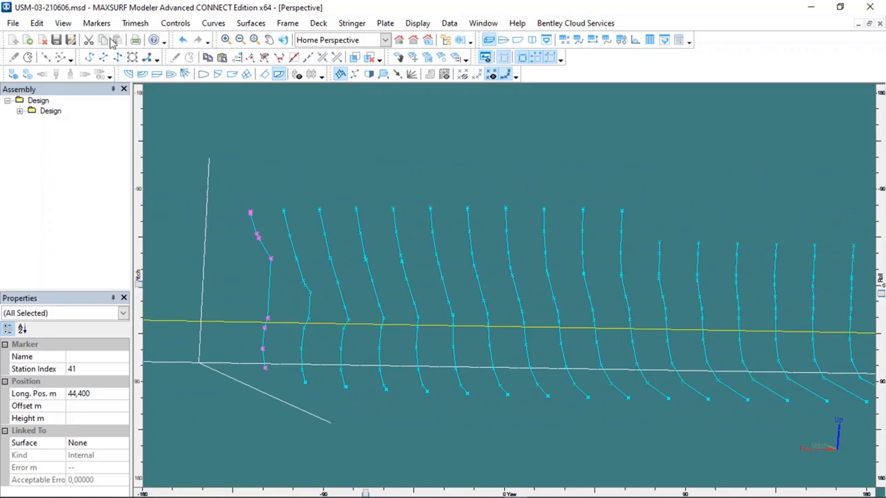
click(96, 23)
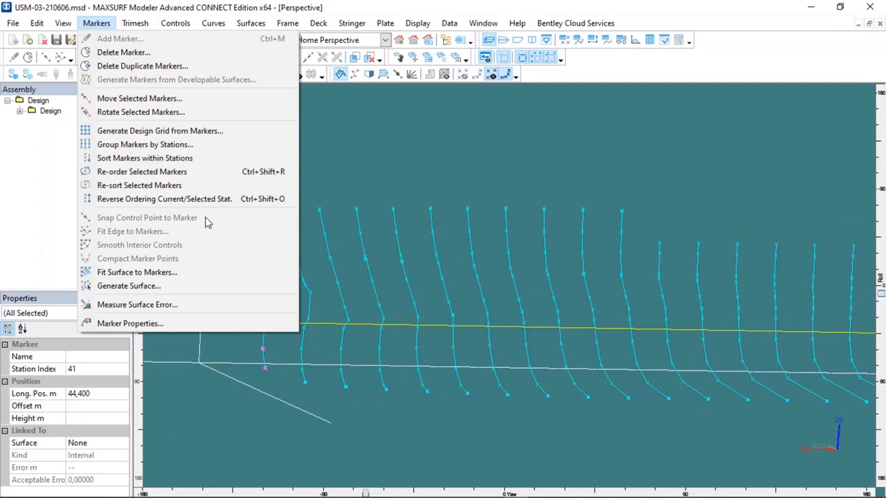
click(302, 207)
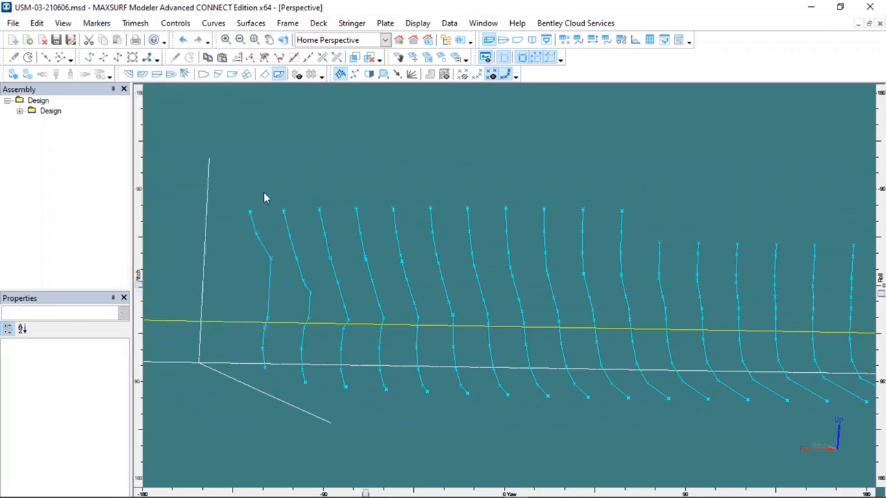
Select the knuckle marker on the bow-most station and unlock the Topsides (Port) surface in the rendered view
scroll(264, 240, up, 3)
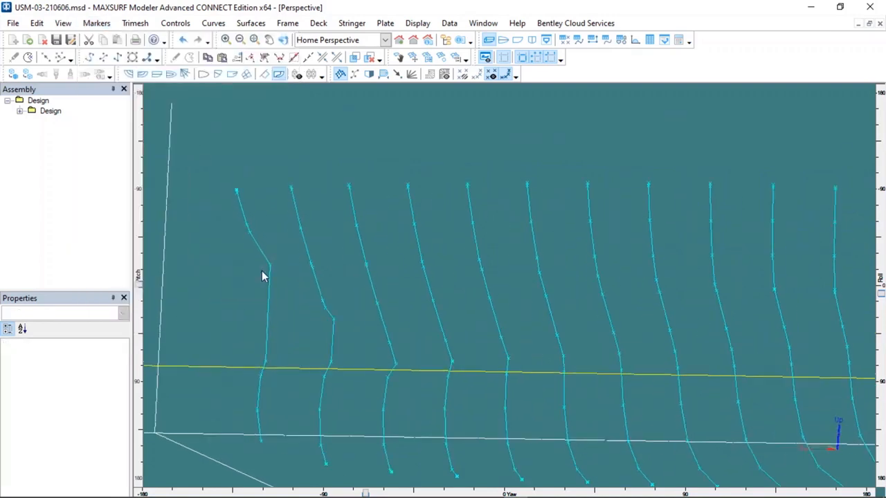
click(262, 274)
click(42, 74)
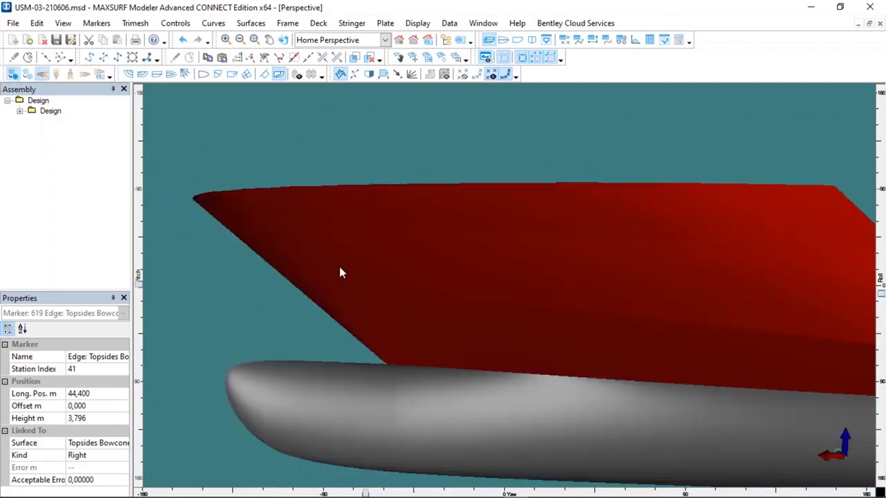
click(340, 269)
right_click(340, 269)
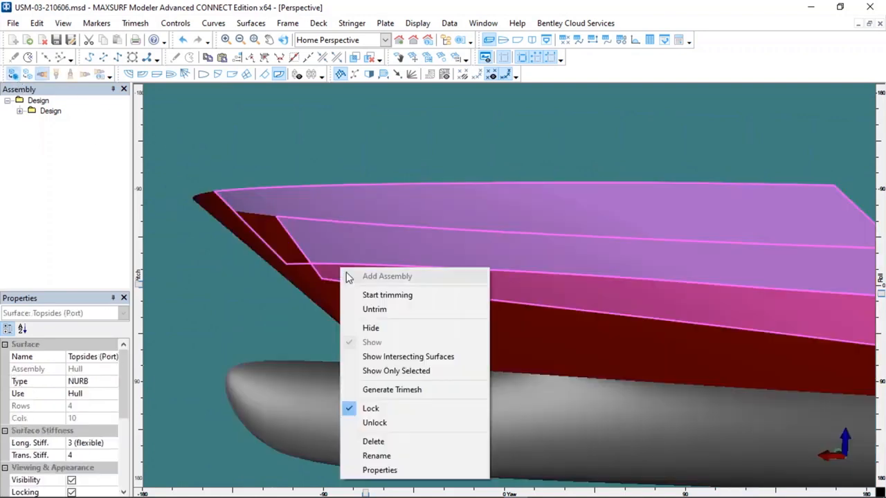
click(377, 423)
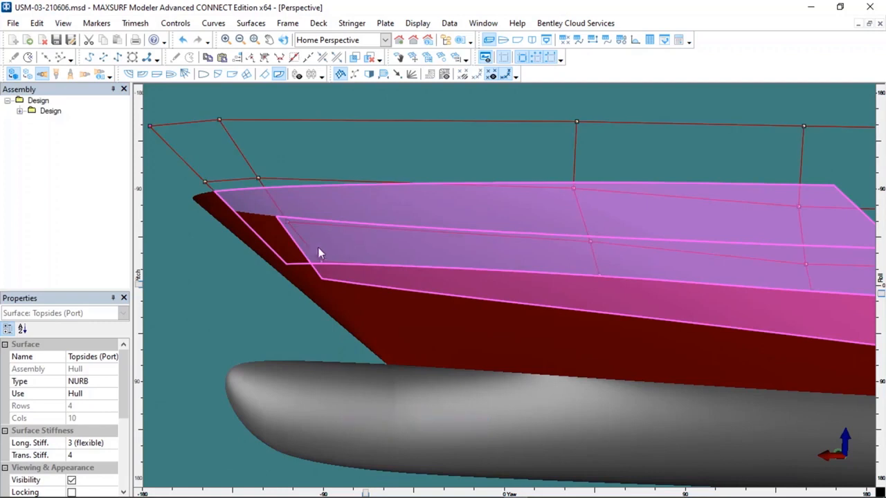
Snap the Topsides (Port) control point at row 1, column 8 to the selected knuckle marker
click(286, 222)
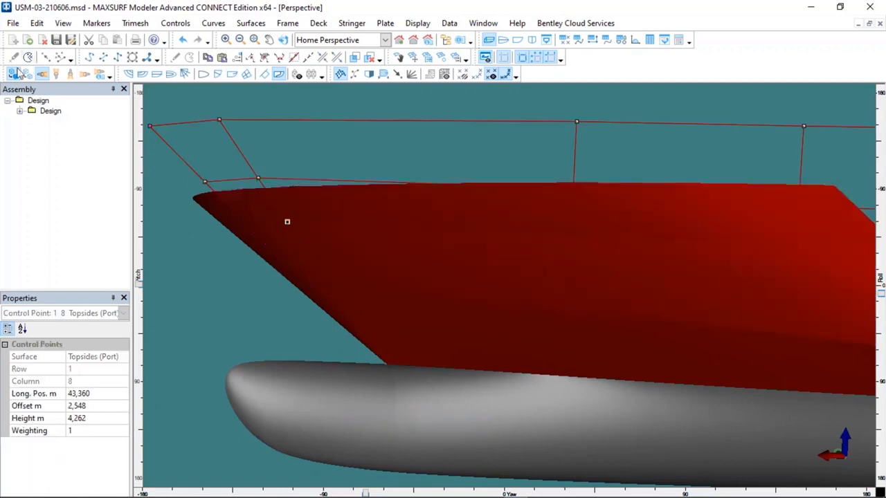
click(14, 74)
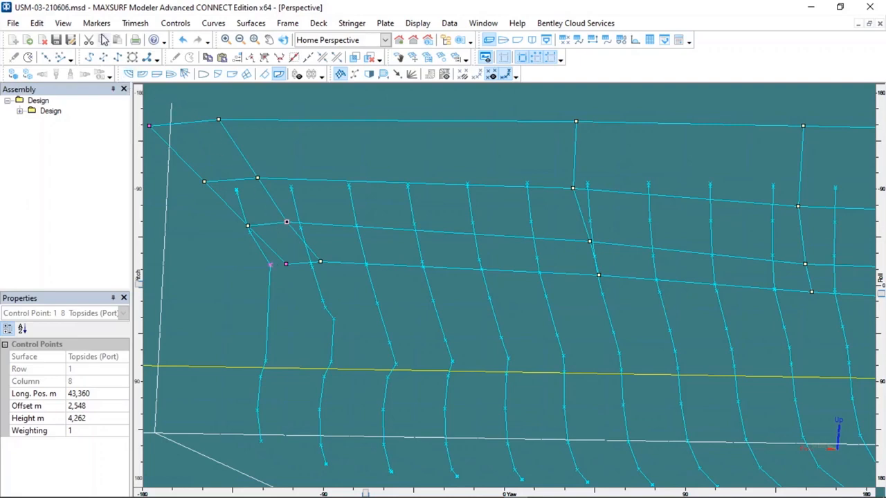
click(98, 24)
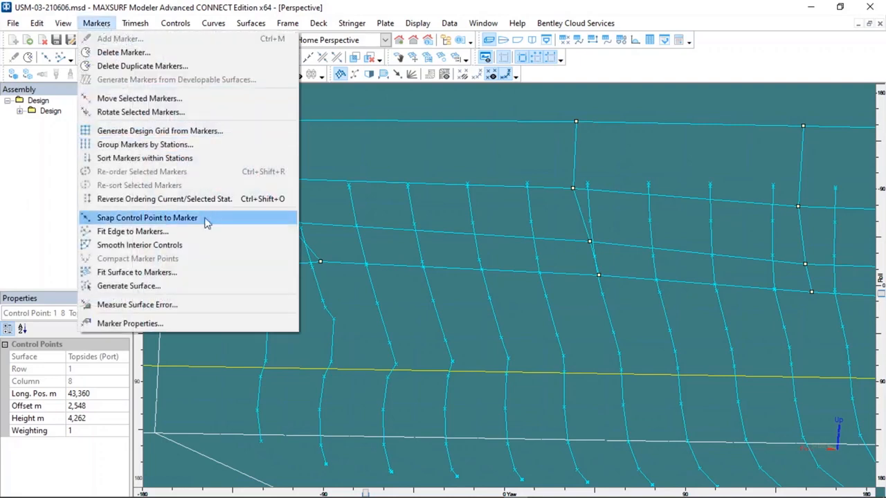
click(205, 220)
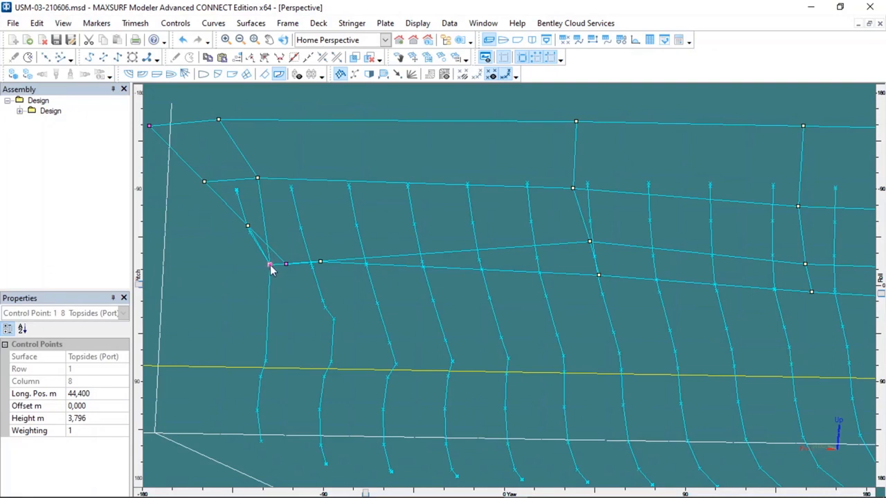
key(Escape)
Display the surface edges and check the reshaped bow in a rendered view before returning to wireframe
click(97, 23)
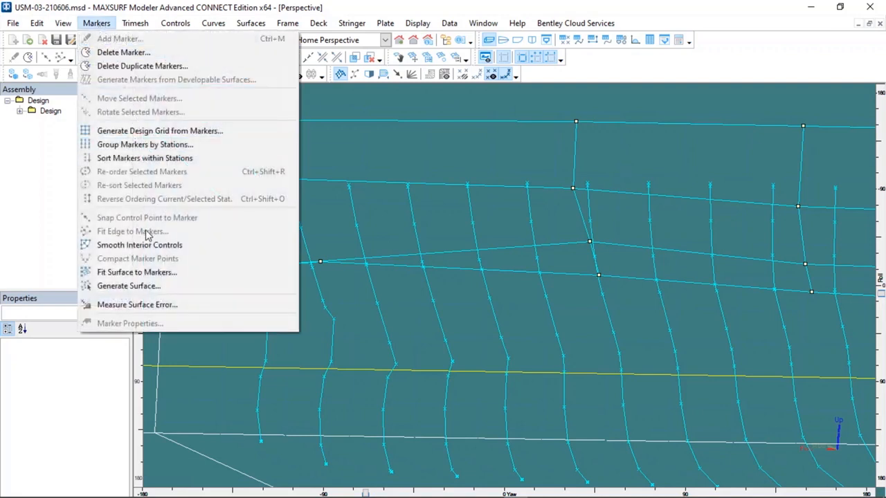
click(401, 131)
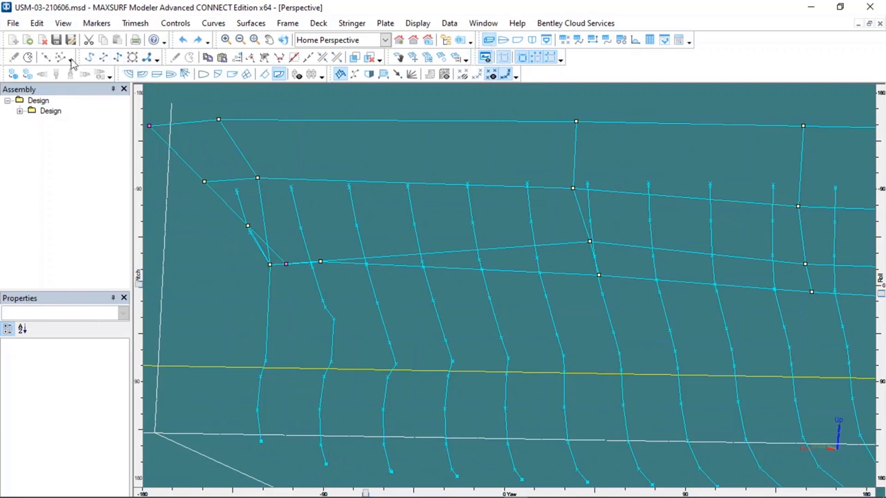
click(13, 75)
scroll(476, 184, down, 3)
middle_drag(485, 189, 379, 208)
scroll(379, 208, up, 1)
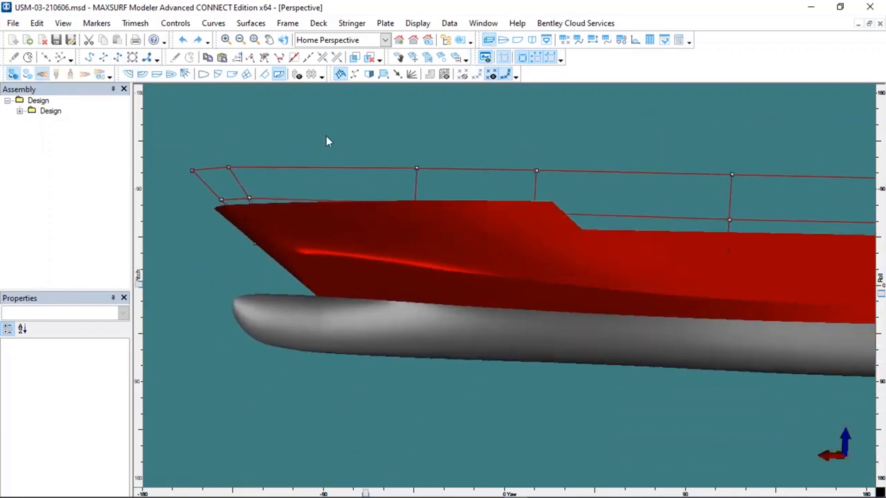
click(218, 74)
scroll(496, 213, up, 1)
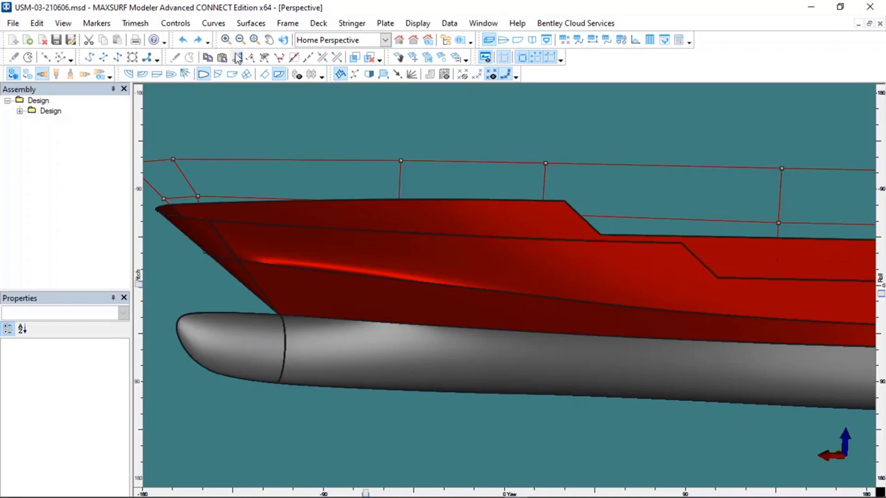
click(96, 22)
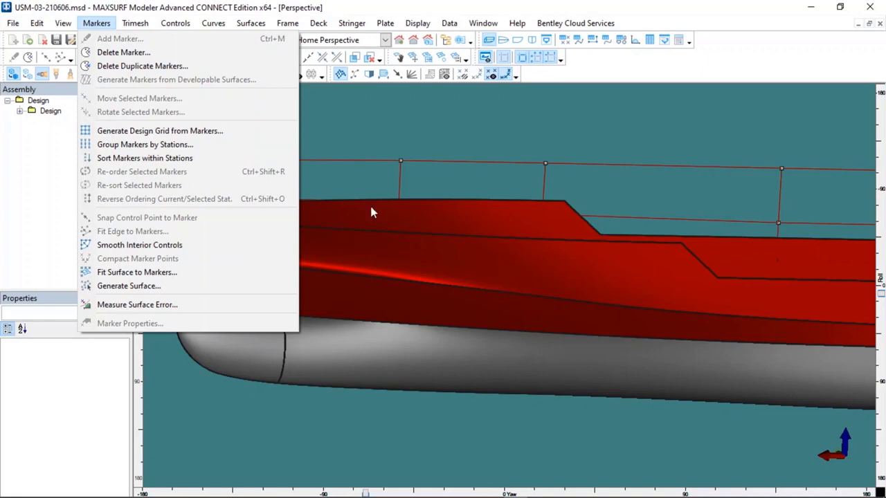
click(465, 196)
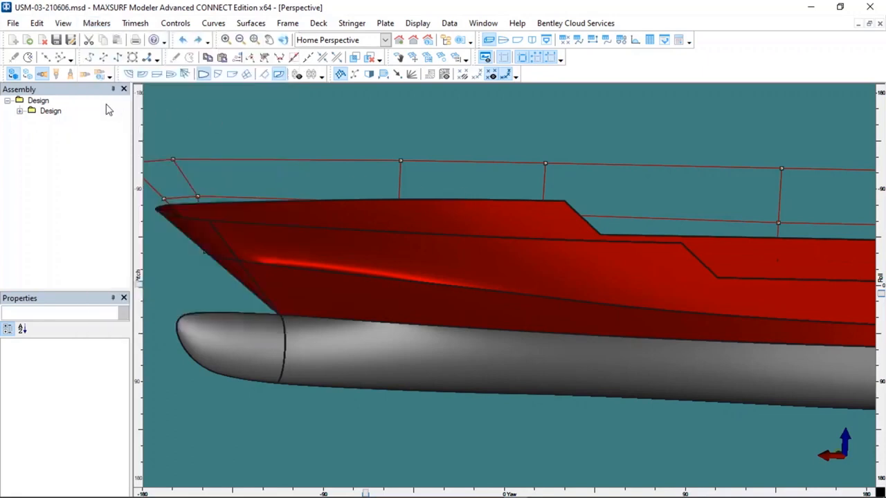
click(14, 74)
Try to fit the upper edge of Topsides (Port) to markers along the deck line, using the control point at row 2, column 8
click(456, 201)
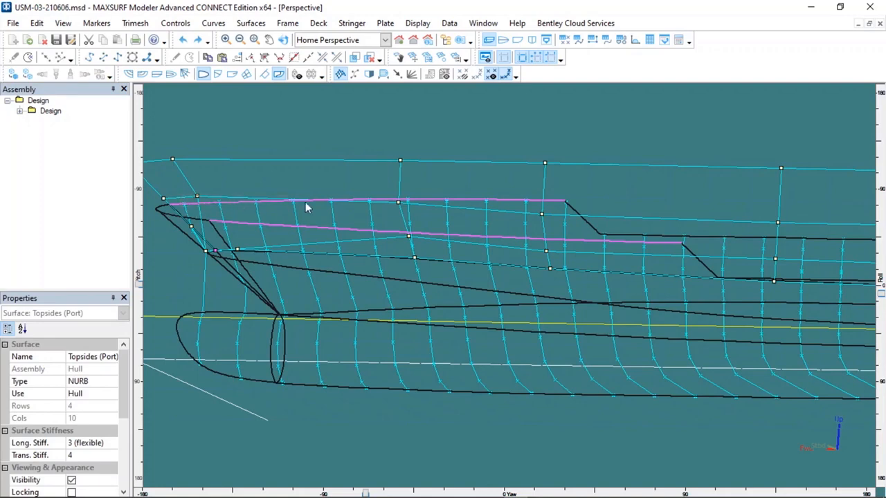
drag(551, 202, 550, 200)
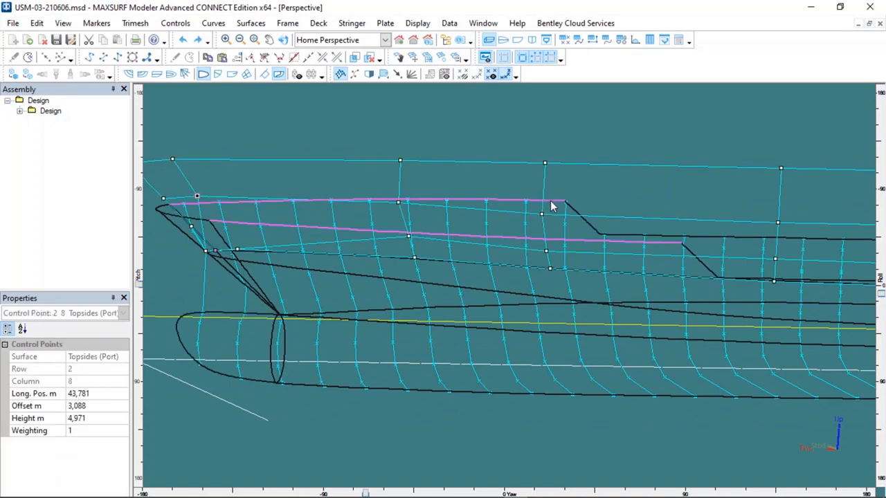
click(185, 202)
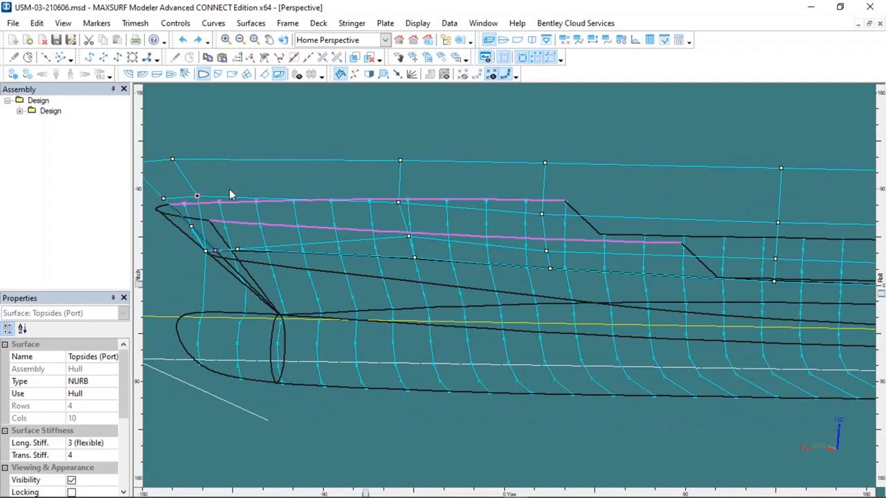
click(96, 23)
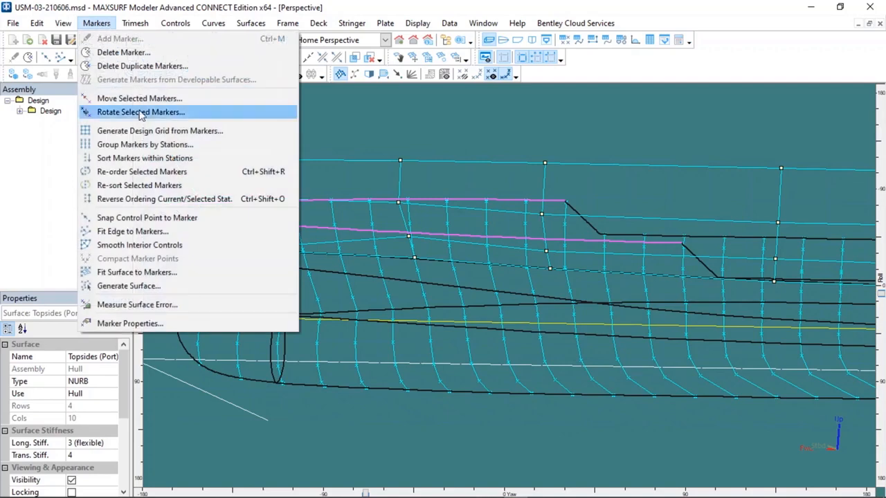
click(188, 234)
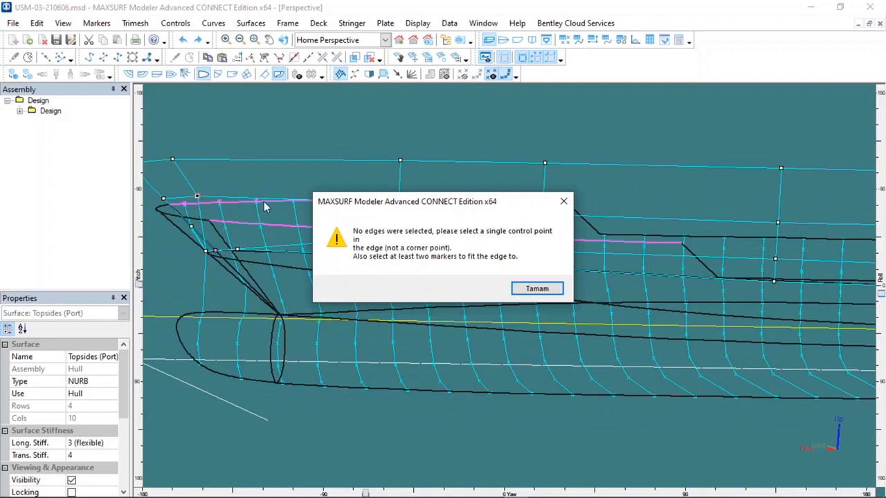
click(546, 290)
click(447, 172)
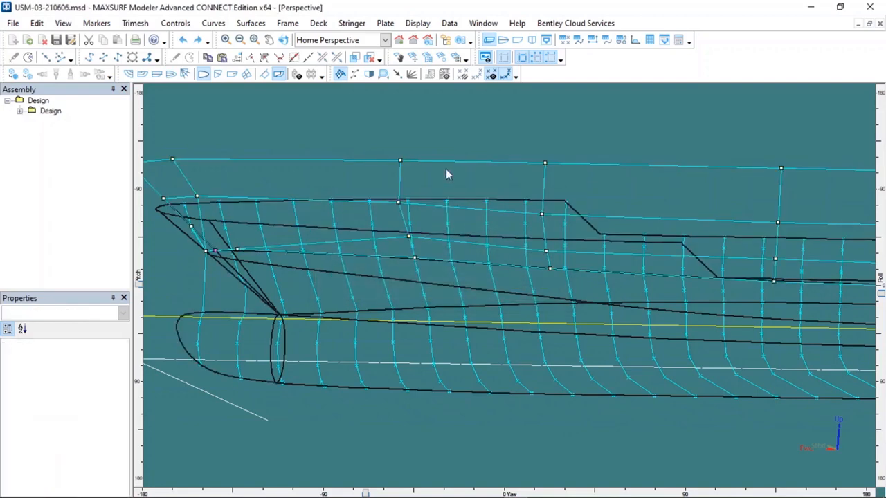
Pull the Topsides (Port) row 2 control points in columns 7 and 8 to heights of about 6.9 m and 7.9 m, and smooth the interior controls
click(99, 24)
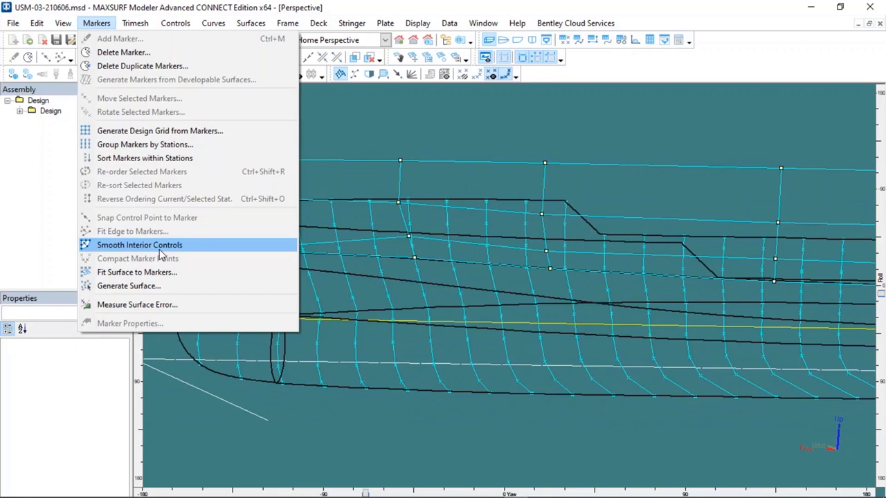
click(520, 128)
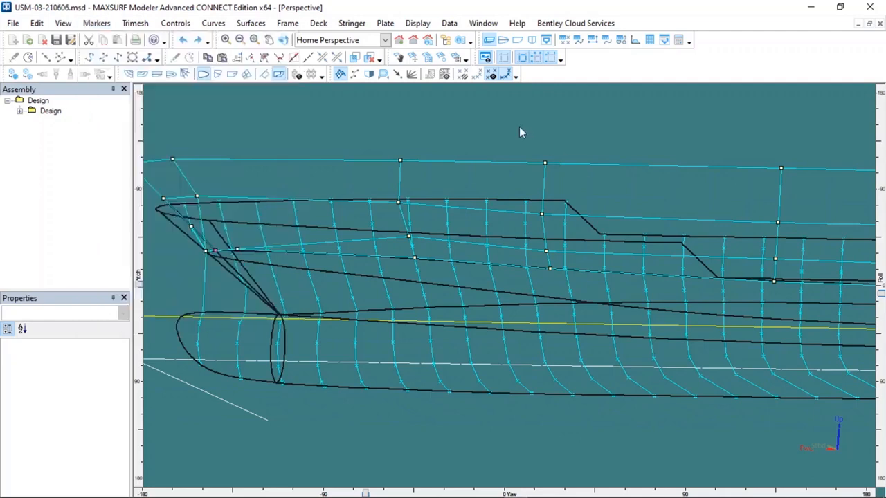
drag(394, 205, 608, 131)
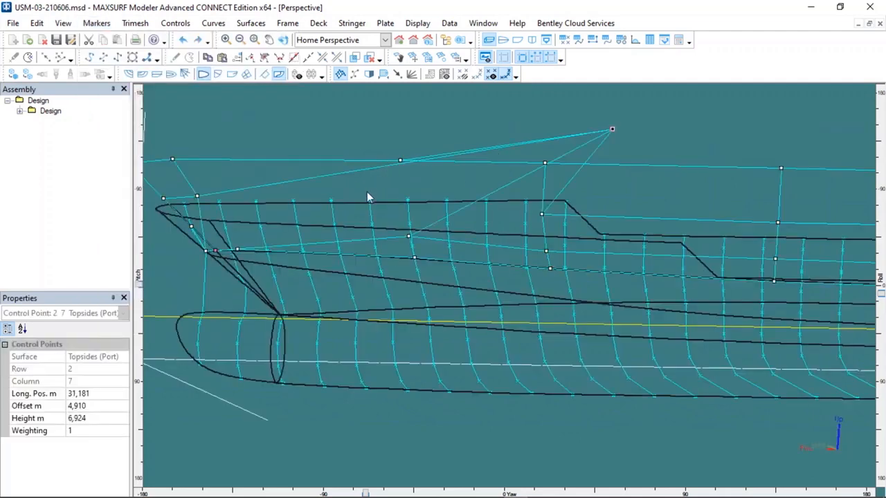
drag(197, 195, 196, 92)
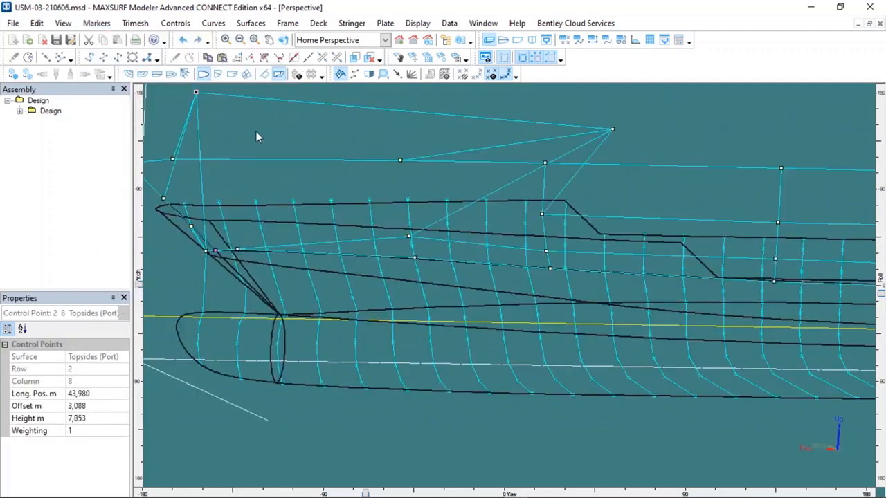
click(96, 23)
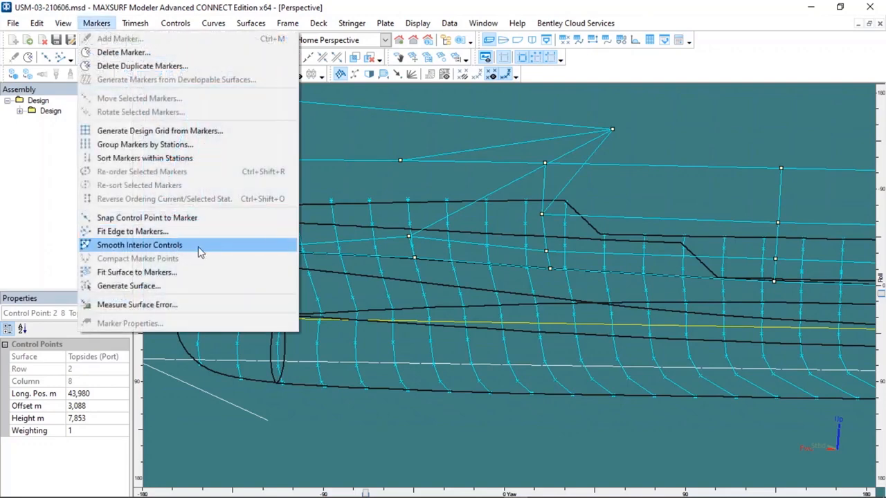
click(198, 246)
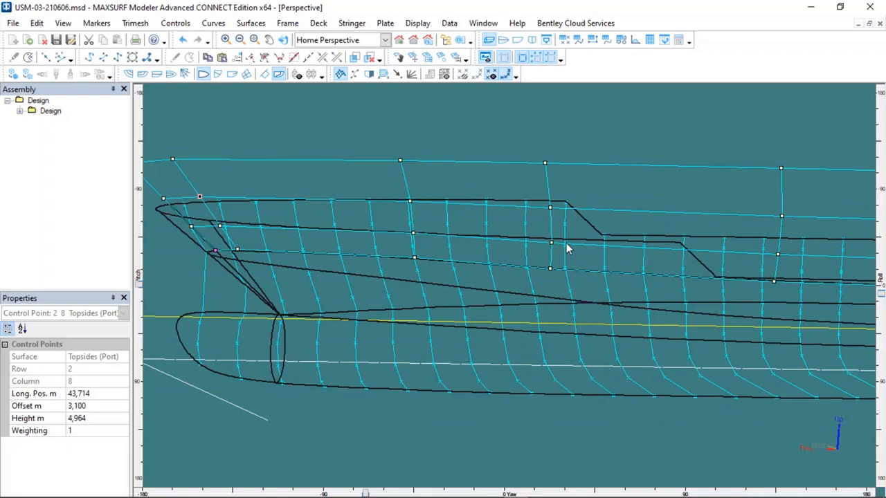
Review the Fit Surface to Markers settings with a 1-minute time limit and the edge-locking option, without running the fit
click(98, 23)
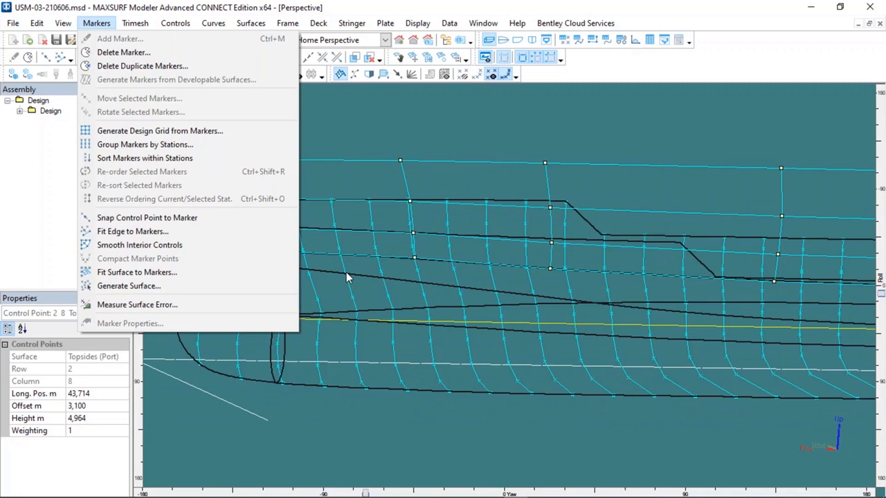
click(275, 276)
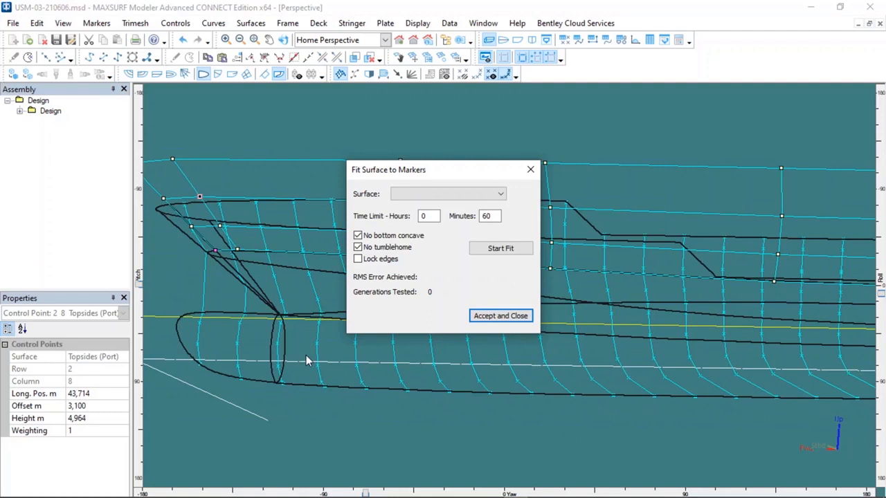
click(443, 194)
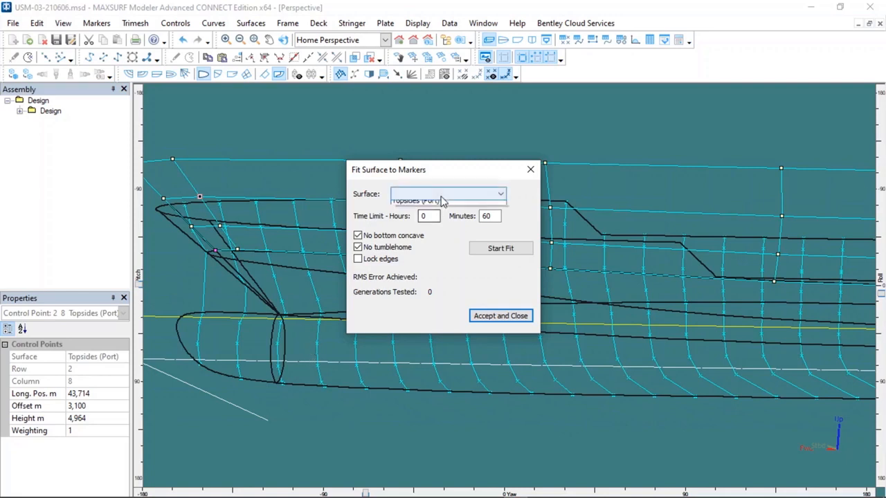
click(384, 196)
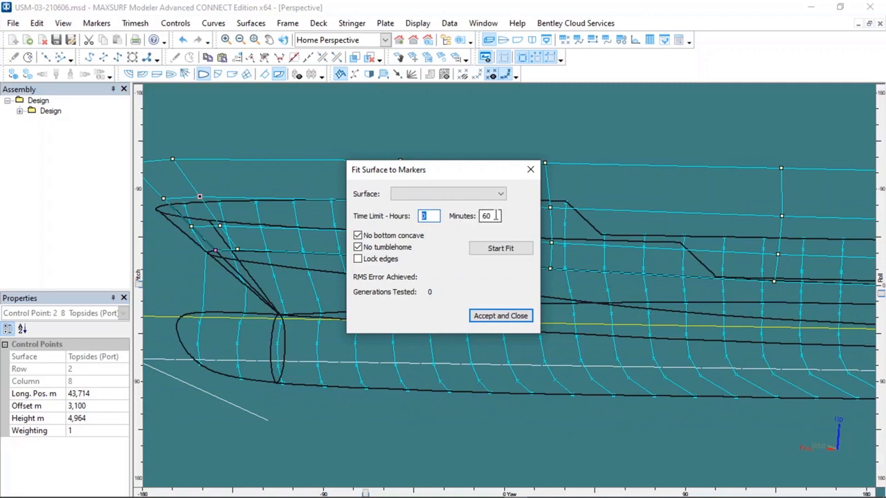
key(Tab)
click(493, 217)
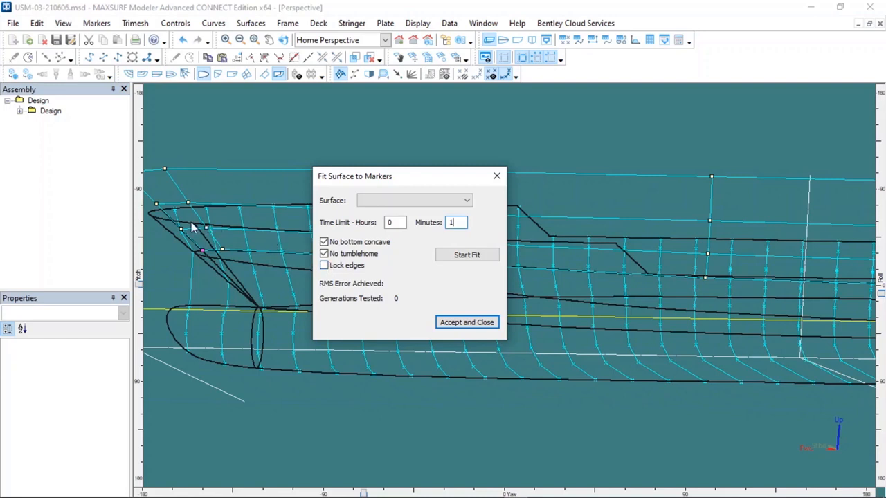
click(325, 266)
click(497, 177)
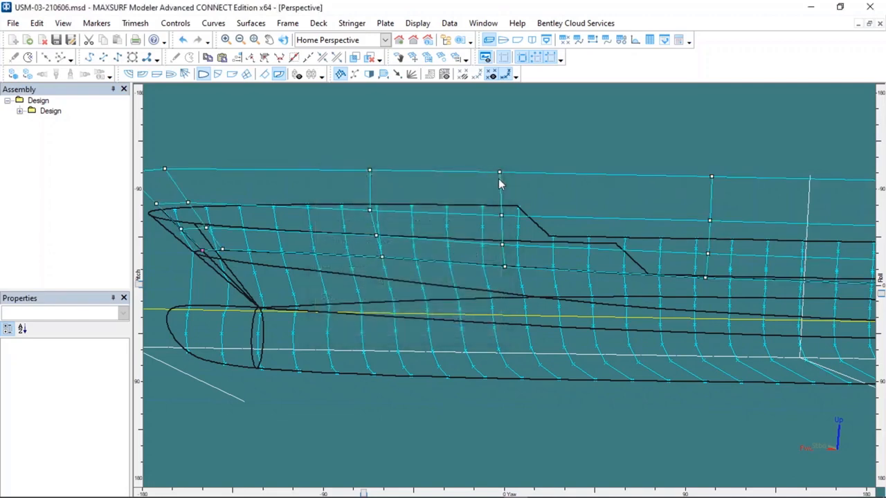
Examine the Acceptable Error column in the markers table and return to the perspective view
click(564, 40)
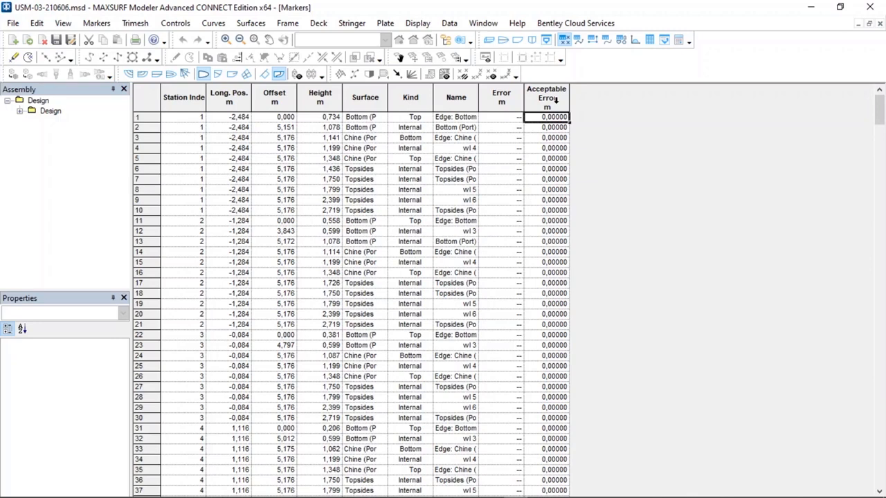
click(556, 100)
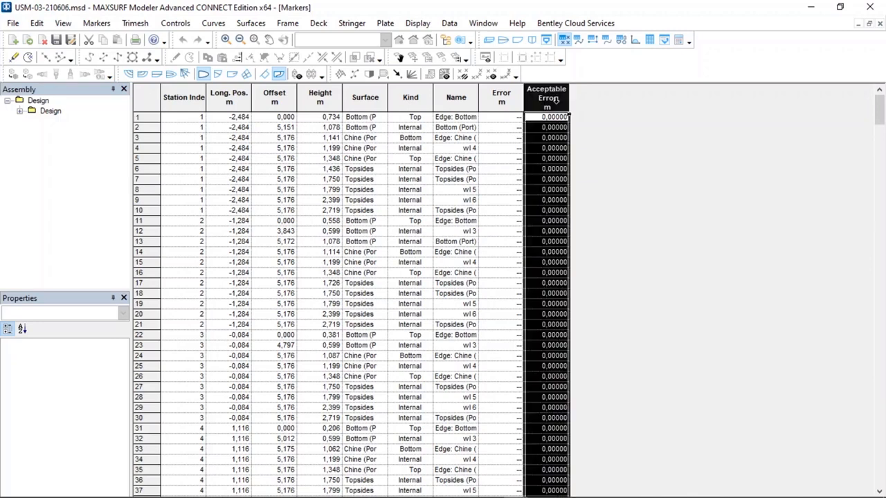
scroll(548, 179, down, 1)
scroll(548, 179, down, 4)
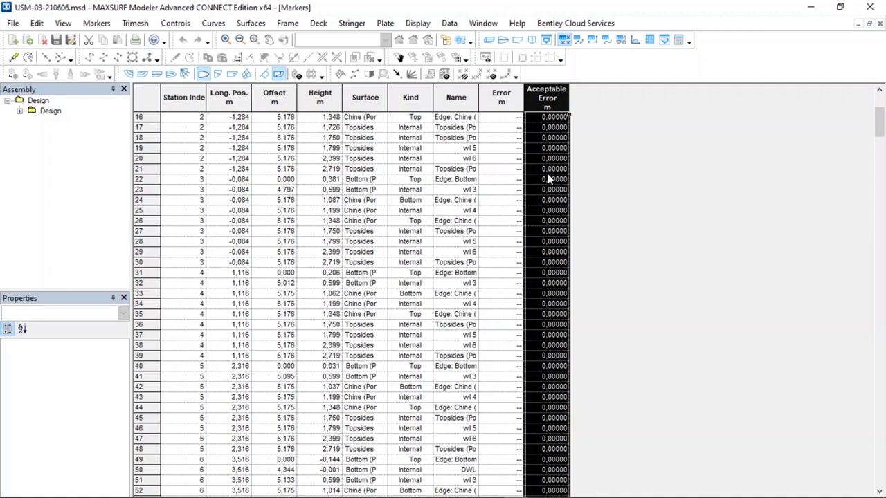
scroll(548, 179, down, 5)
scroll(546, 169, up, 10)
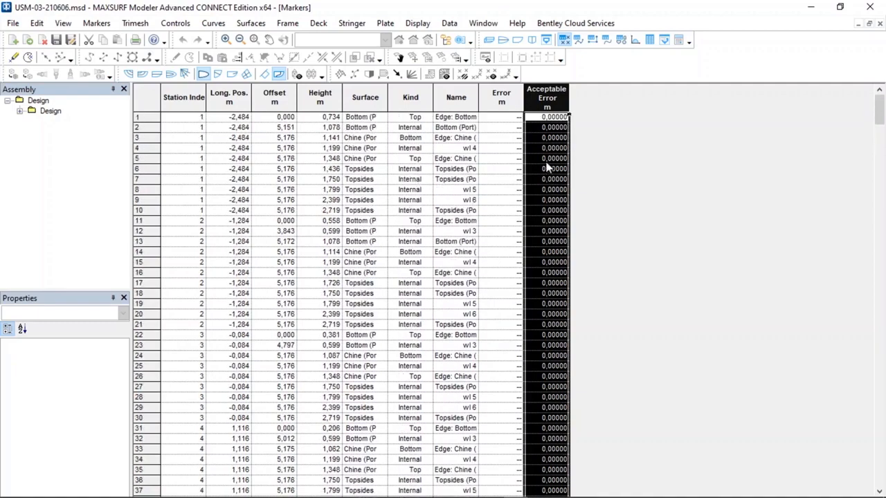
click(489, 40)
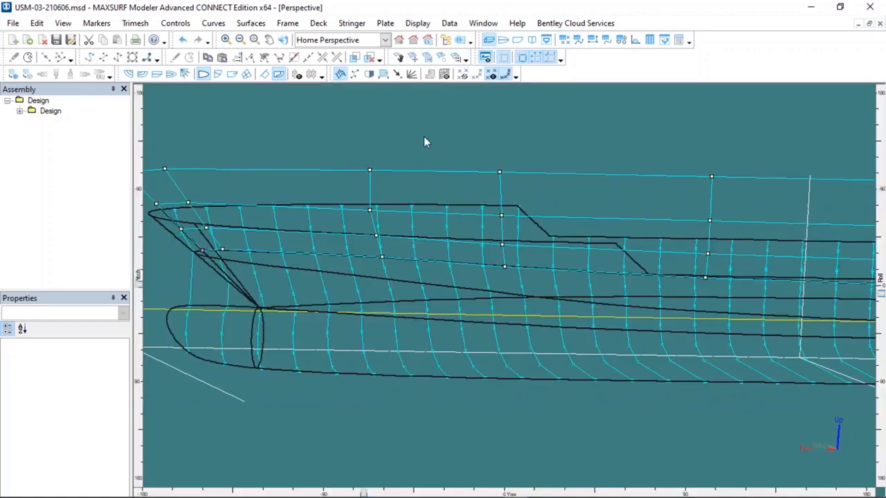
Lock the top-level Design assembly and hide the surface edges so that only the markers are displayed
click(97, 23)
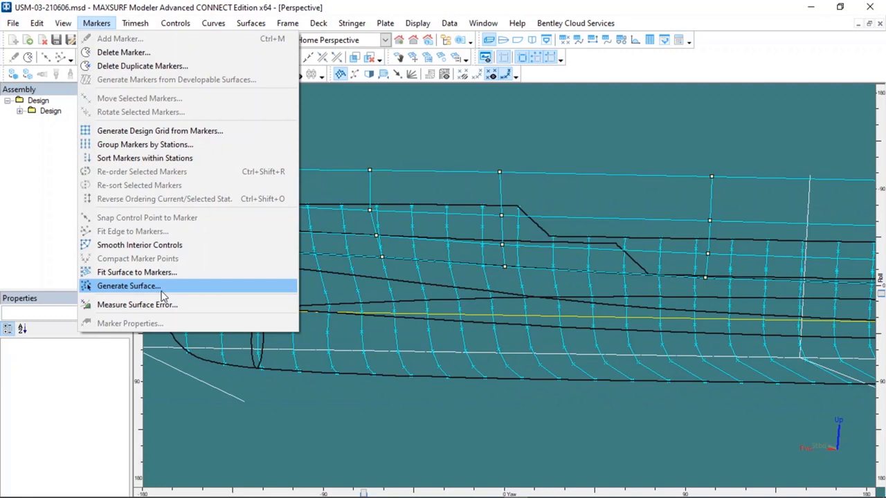
click(52, 156)
right_click(44, 101)
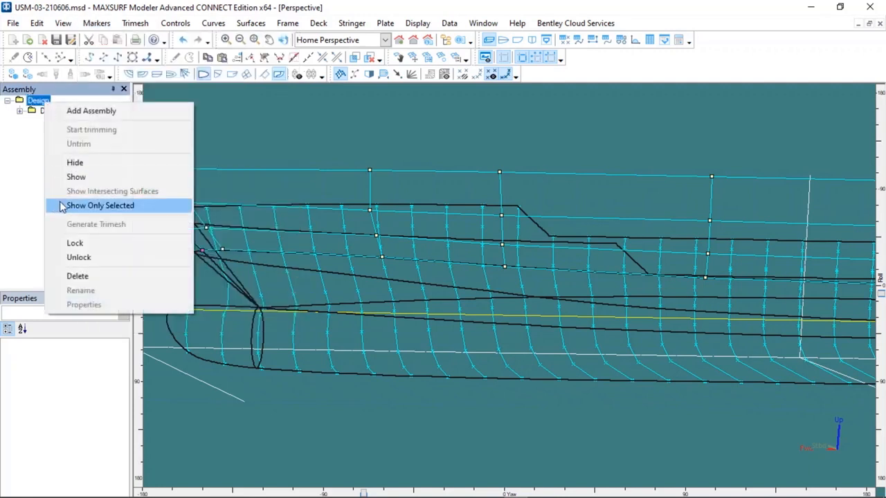
click(73, 244)
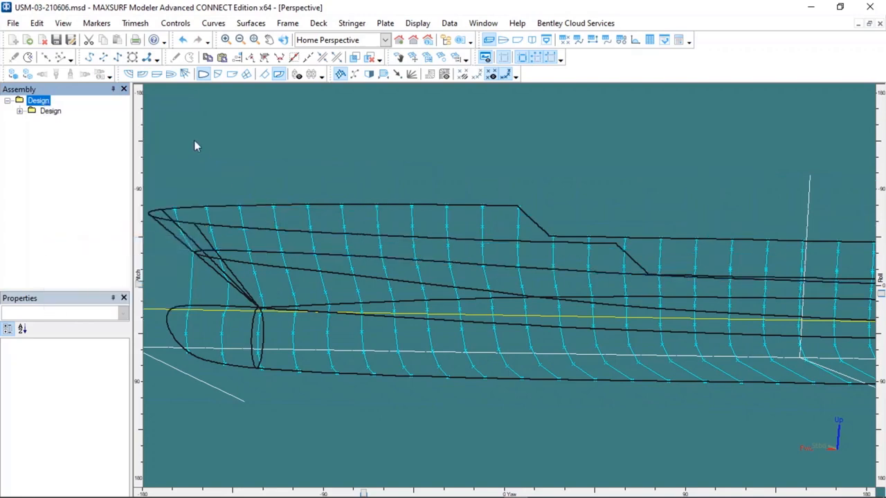
click(200, 76)
Select all markers in the eight aftmost stations of the hull
scroll(332, 137, down, 4)
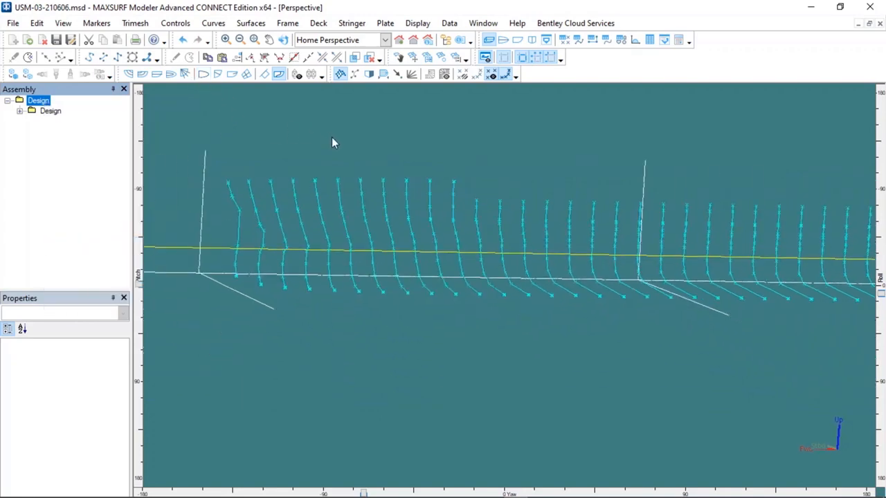
middle_drag(666, 214, 525, 215)
scroll(523, 217, down, 2)
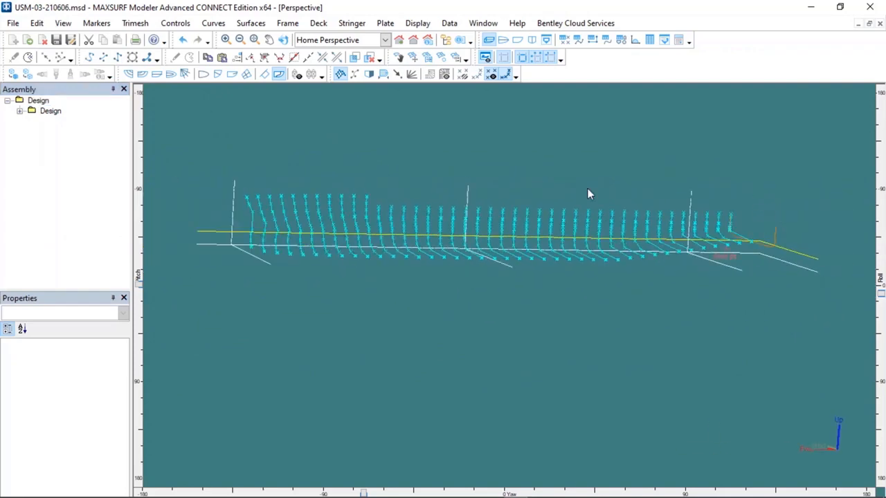
drag(363, 493, 331, 492)
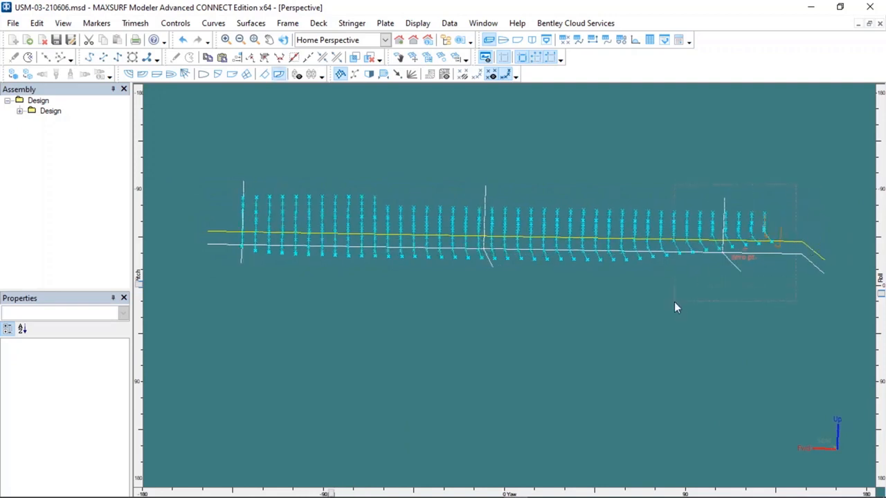
drag(670, 303, 670, 303)
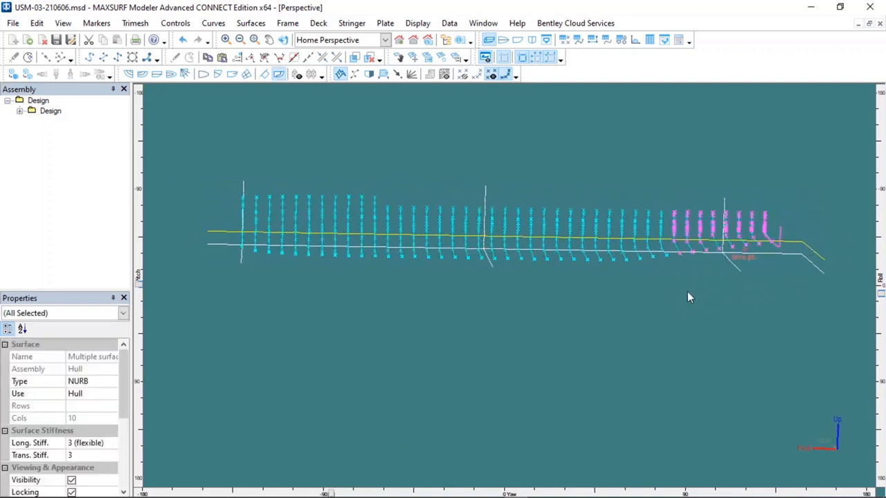
Generate a surface from the selected markers with 4 rows, 6 columns, evenly spaced control points, 10 mm maximum error and 10 iterations
click(96, 23)
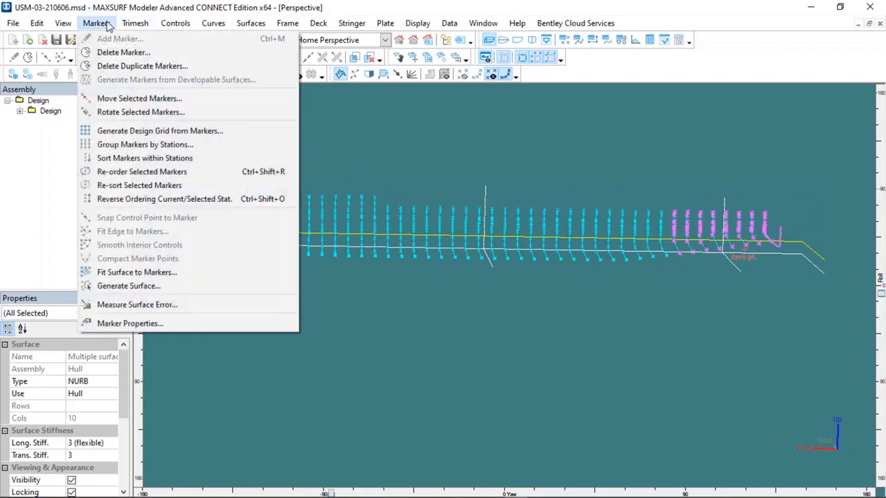
click(195, 283)
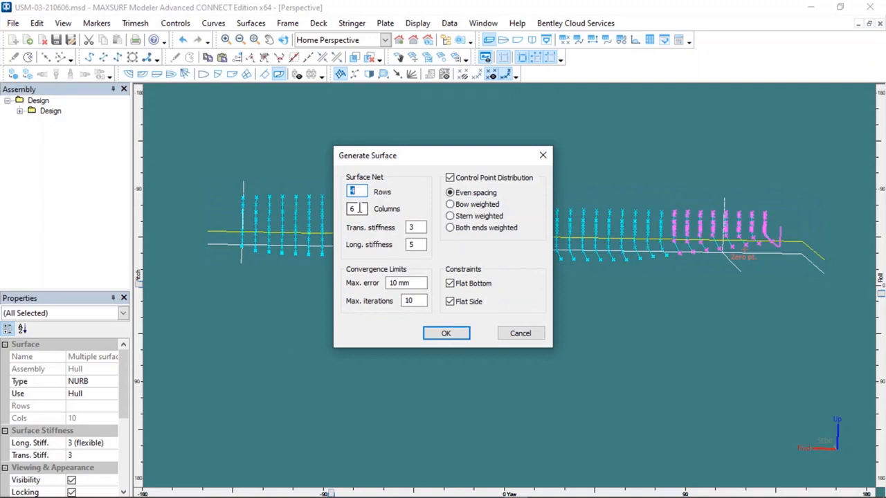
click(422, 227)
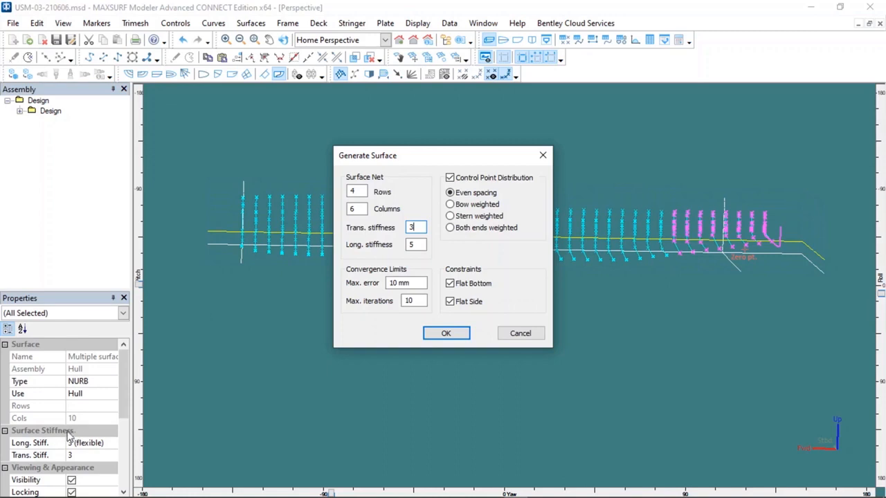
click(414, 300)
double_click(414, 300)
click(505, 227)
click(506, 231)
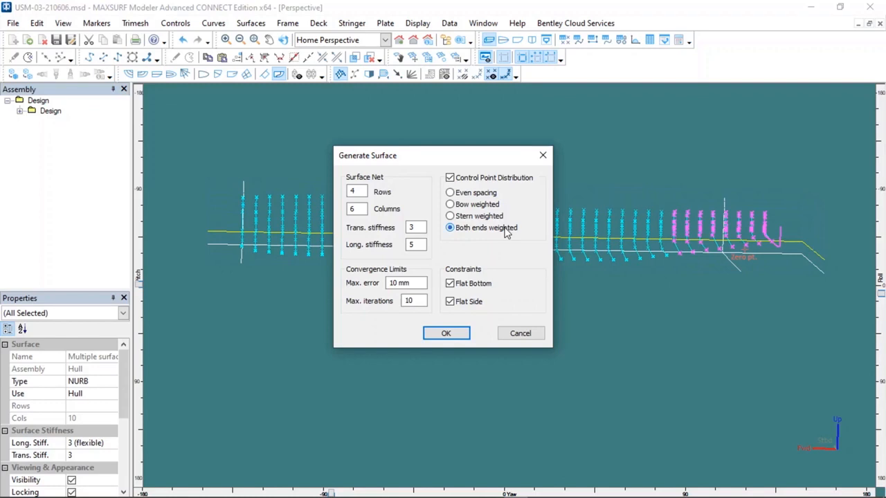
click(483, 197)
click(451, 334)
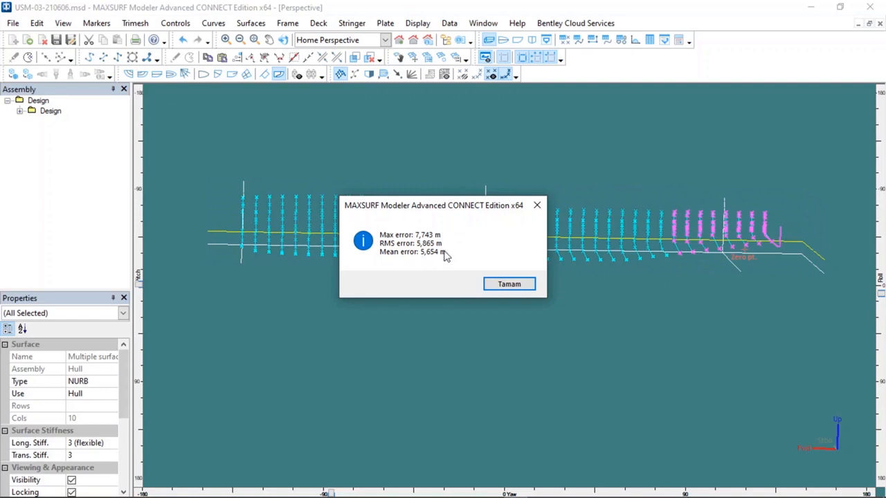
click(507, 283)
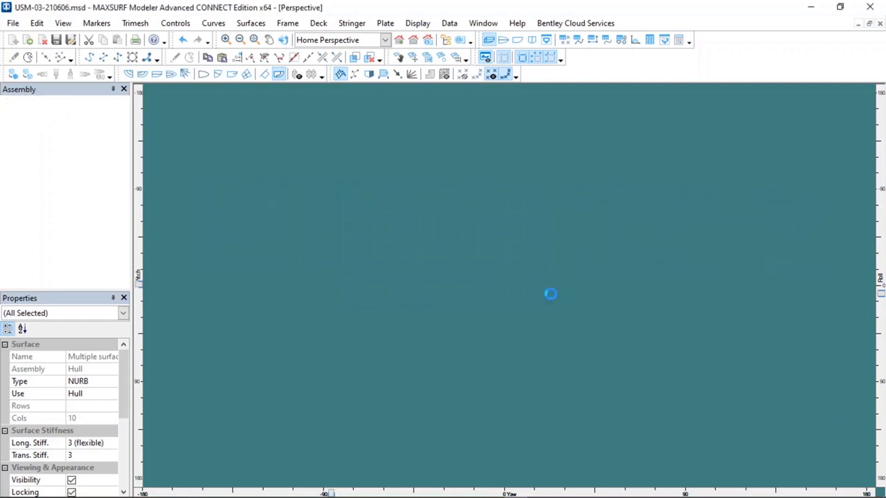
Render the model, select the generated stern surface and inspect its shape from different angles
scroll(728, 237, up, 3)
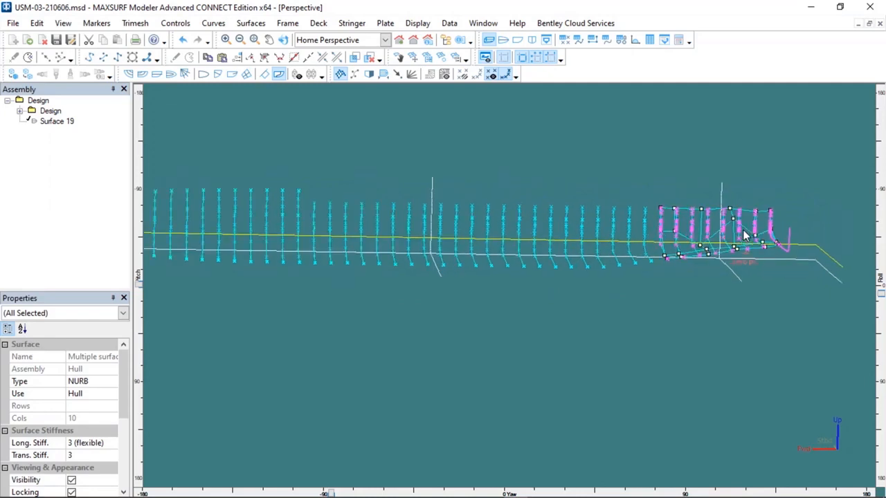
scroll(734, 235, down, 2)
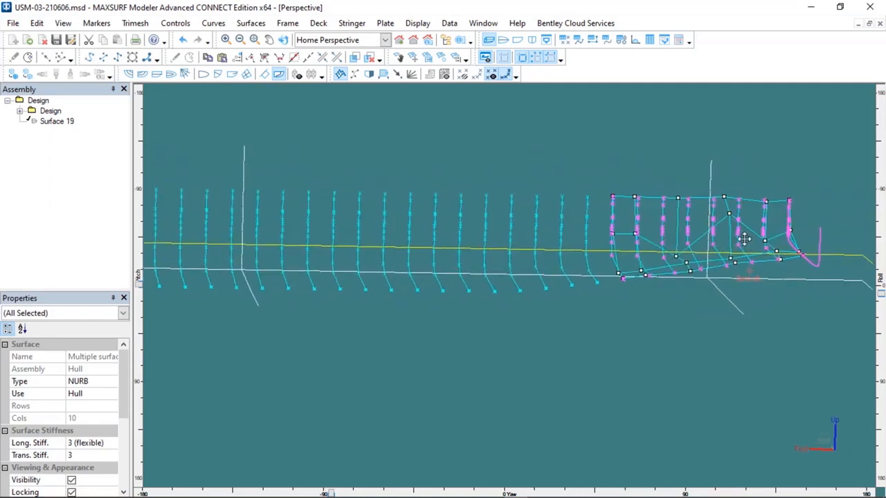
click(16, 75)
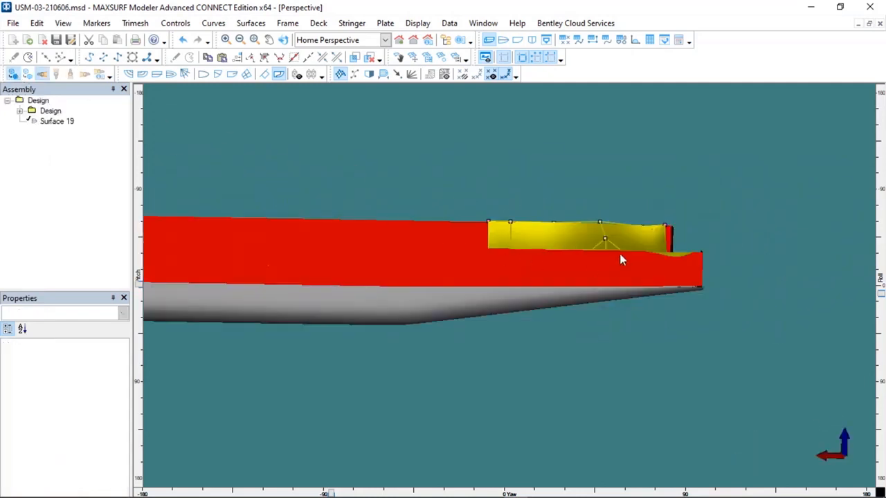
click(569, 234)
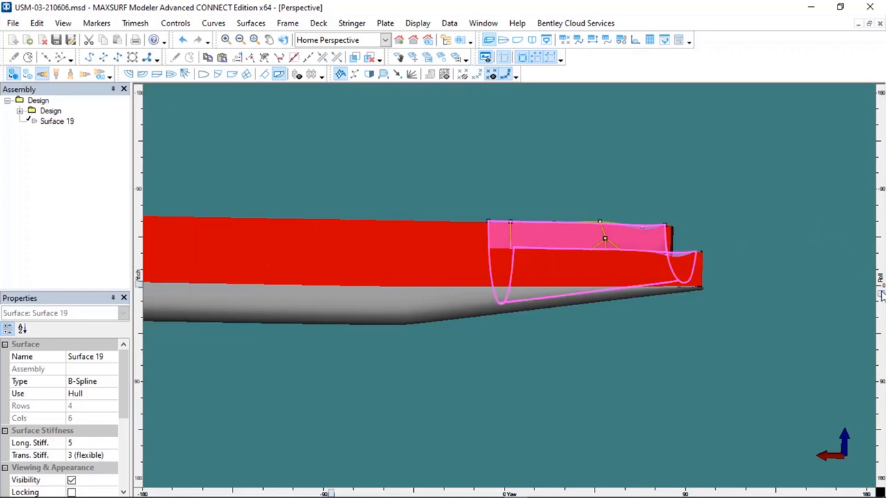
drag(881, 294, 864, 319)
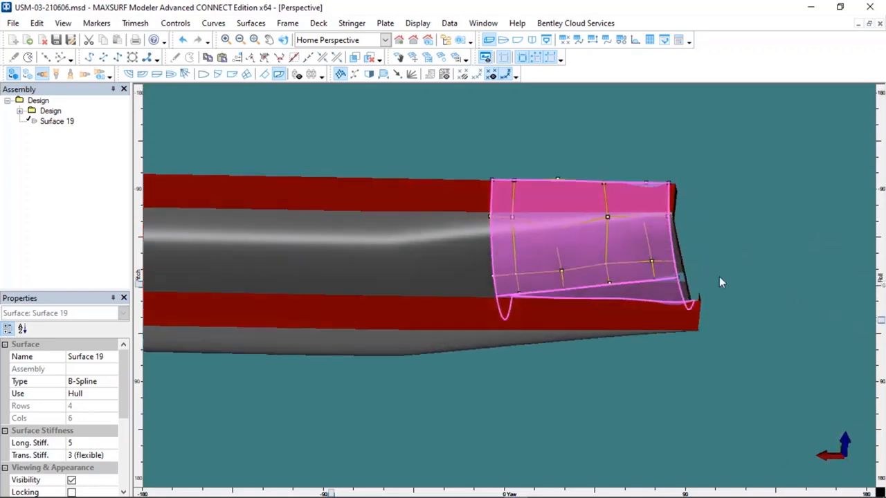
Smooth the interior controls of the generated stern surface and return to the wireframe display
click(96, 23)
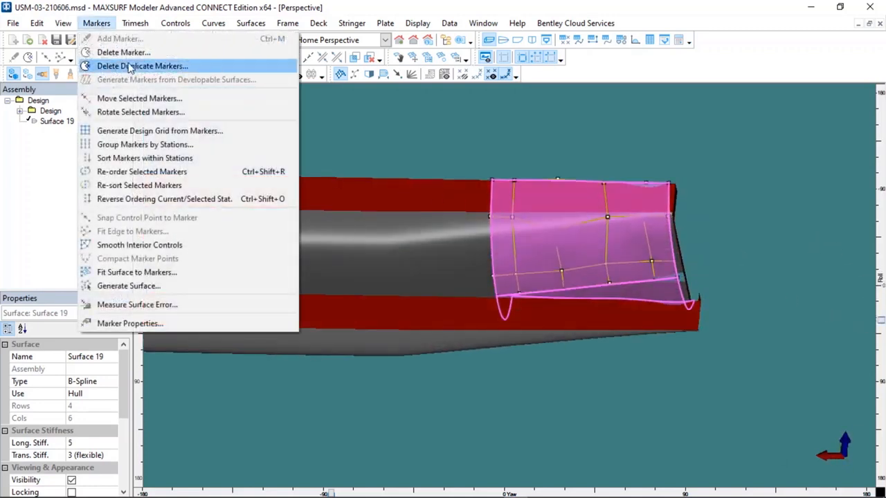
click(217, 243)
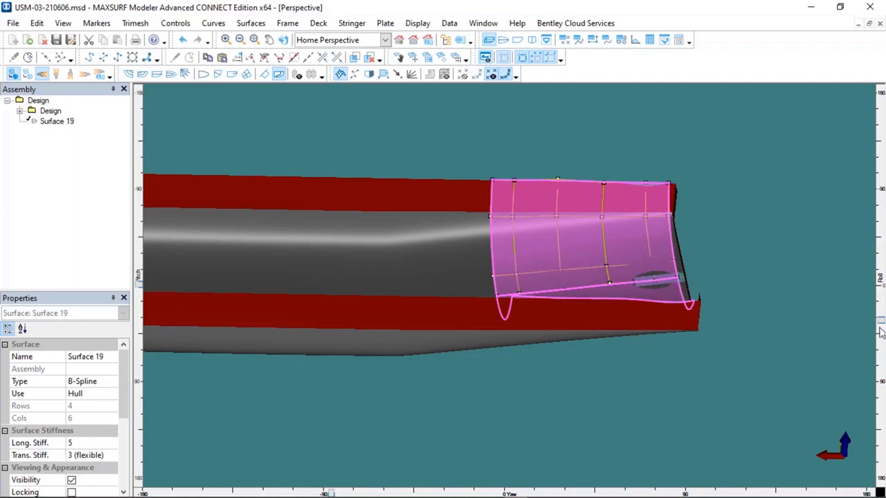
drag(878, 323, 878, 298)
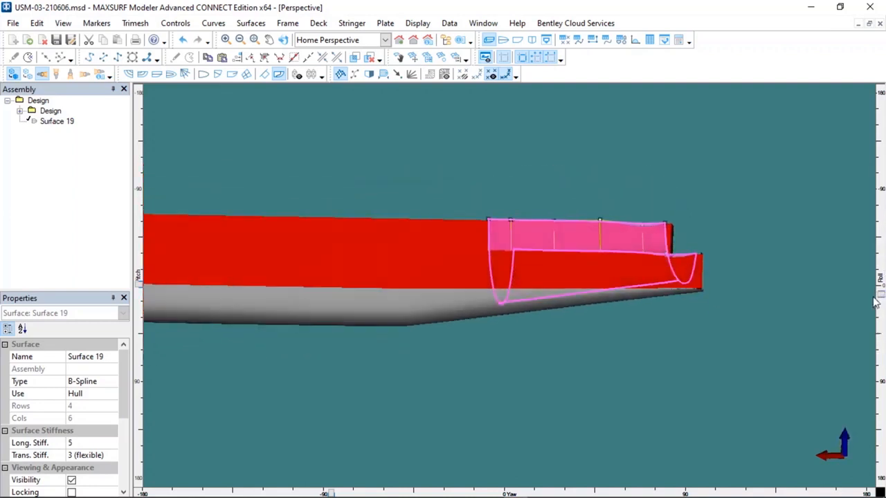
click(13, 75)
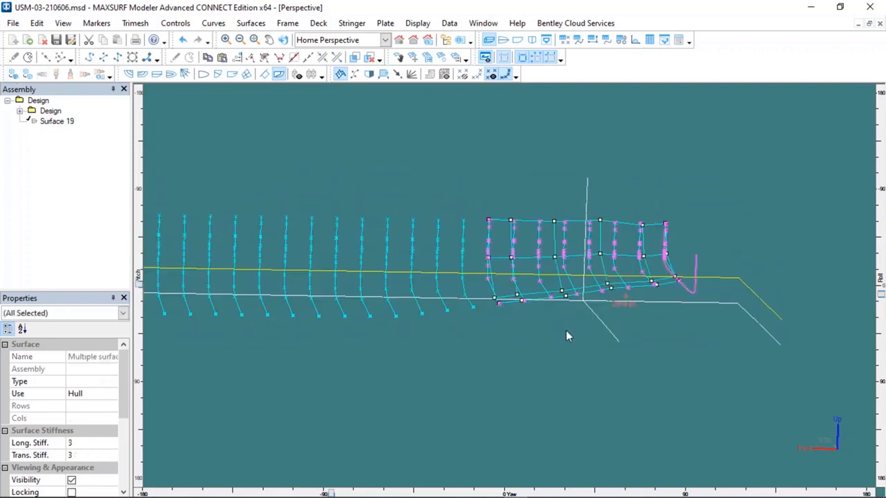
Deselect the markers and delete Surface 19, the generated stern surface, from the design
click(568, 327)
click(98, 23)
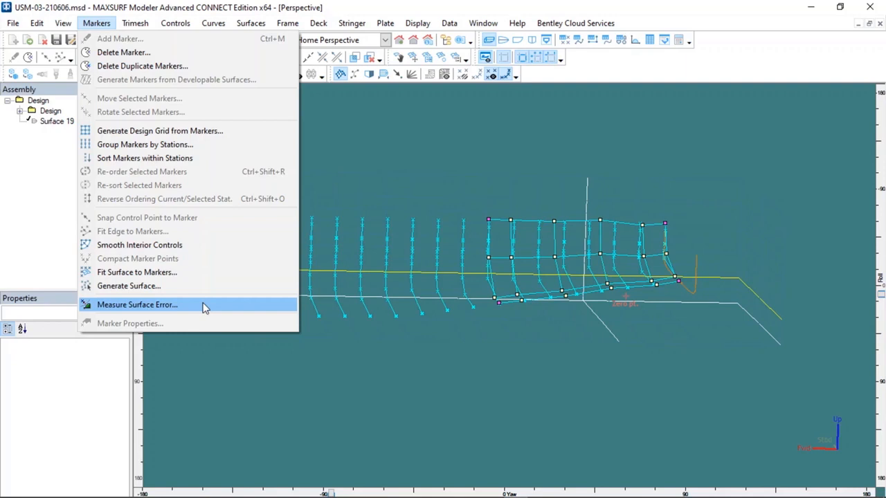
click(367, 336)
click(38, 101)
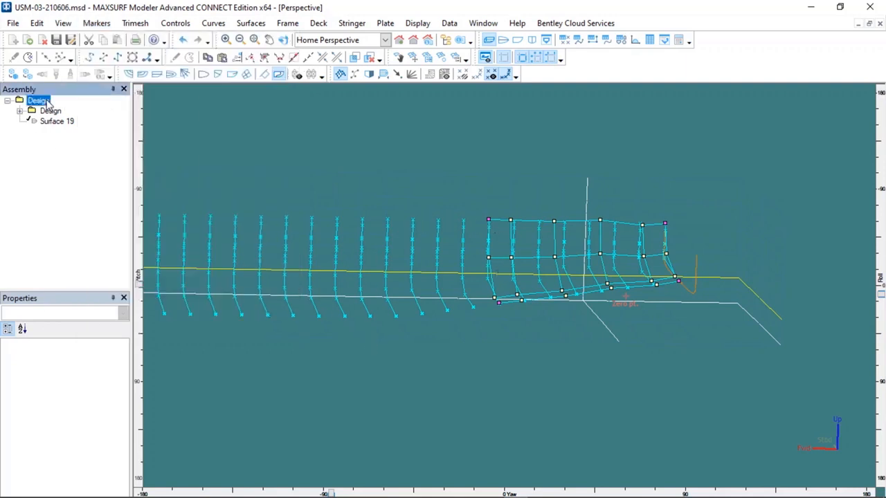
right_click(47, 103)
click(77, 238)
click(55, 123)
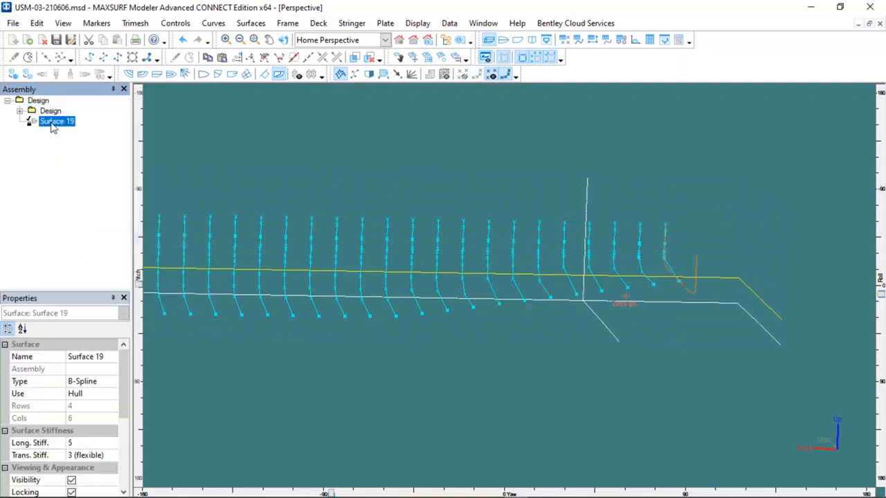
key(Delete)
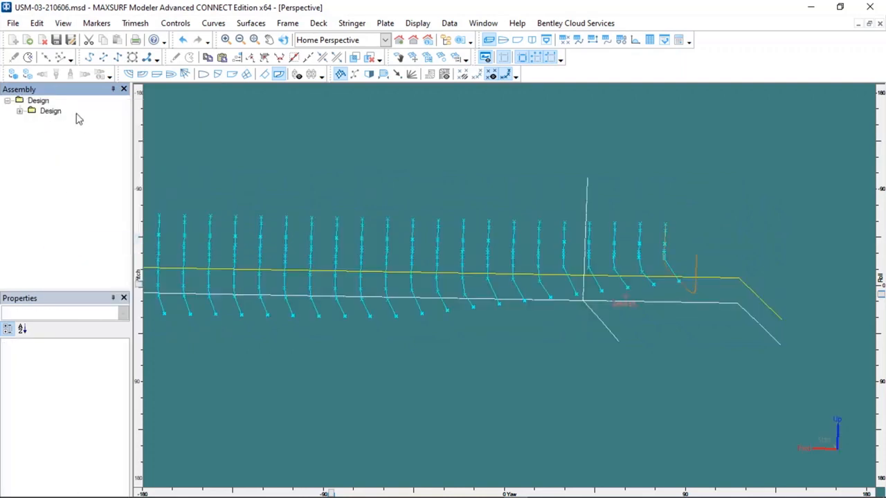
Measure the surface error of the markers across the whole hull and dismiss the error report
click(96, 23)
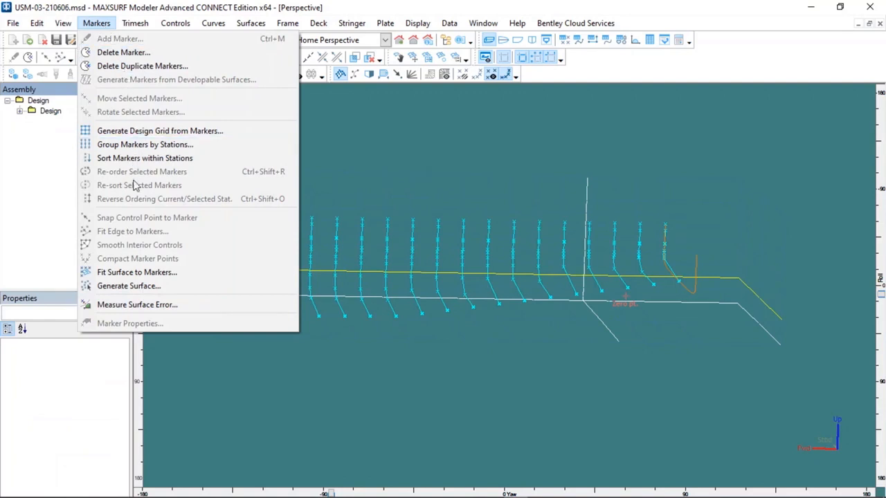
click(134, 305)
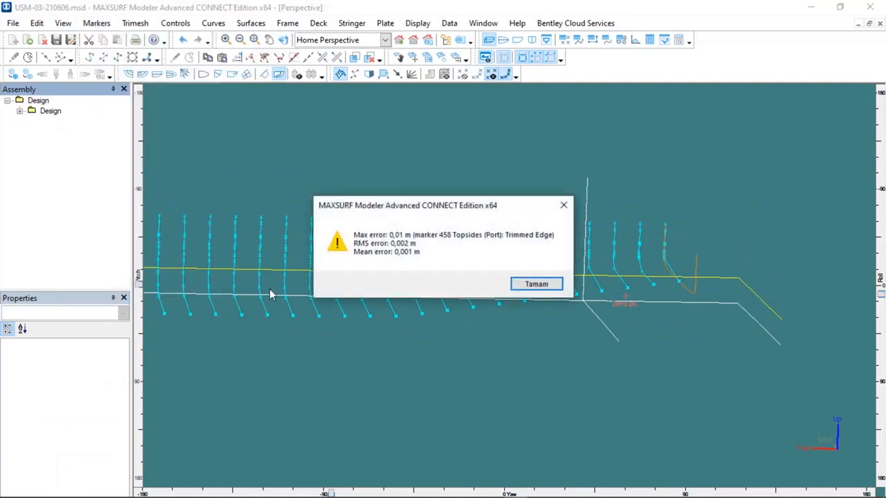
click(523, 285)
Examine the colours of the markers on the stations along the whole hull after the error measurement
scroll(449, 282, down, 3)
middle_drag(490, 279, 685, 277)
scroll(365, 276, down, 1)
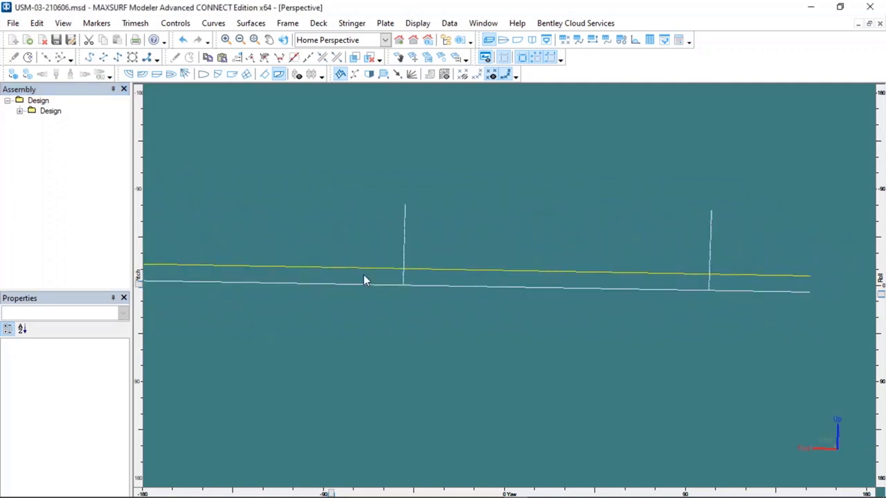
middle_drag(360, 276, 526, 273)
scroll(323, 263, up, 5)
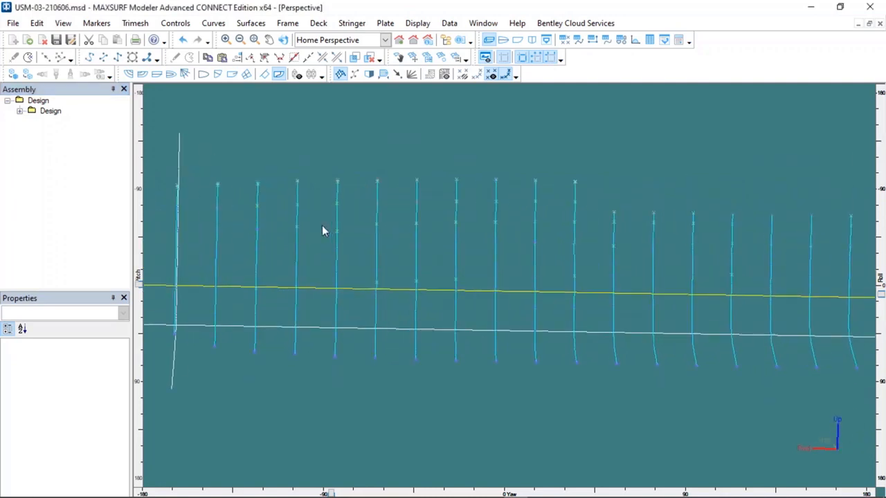
scroll(262, 204, up, 1)
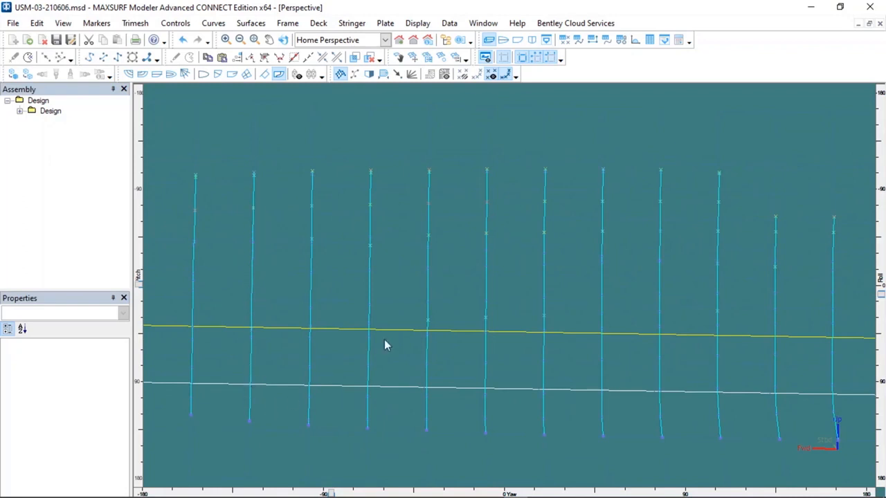
scroll(386, 338, down, 12)
middle_drag(492, 303, 324, 276)
scroll(426, 281, down, 2)
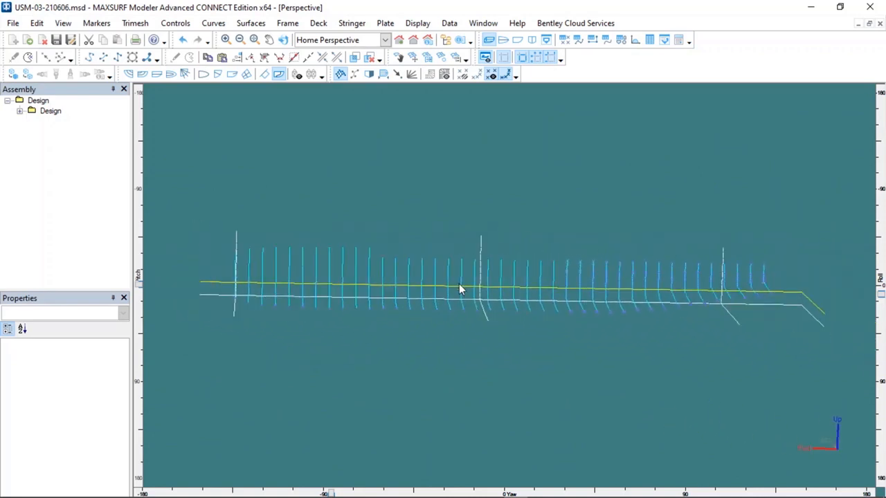
scroll(459, 284, down, 1)
scroll(449, 275, up, 1)
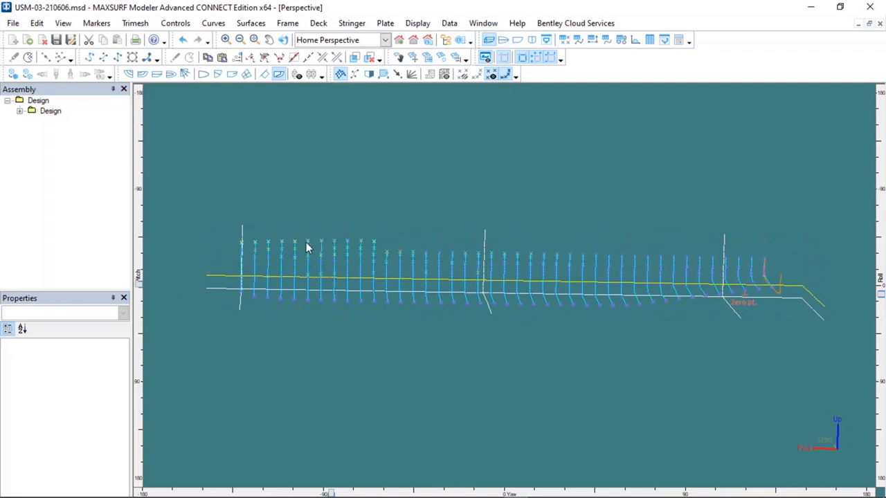
Select the bulbous bow edge marker on the foremost station and open its marker properties
click(103, 23)
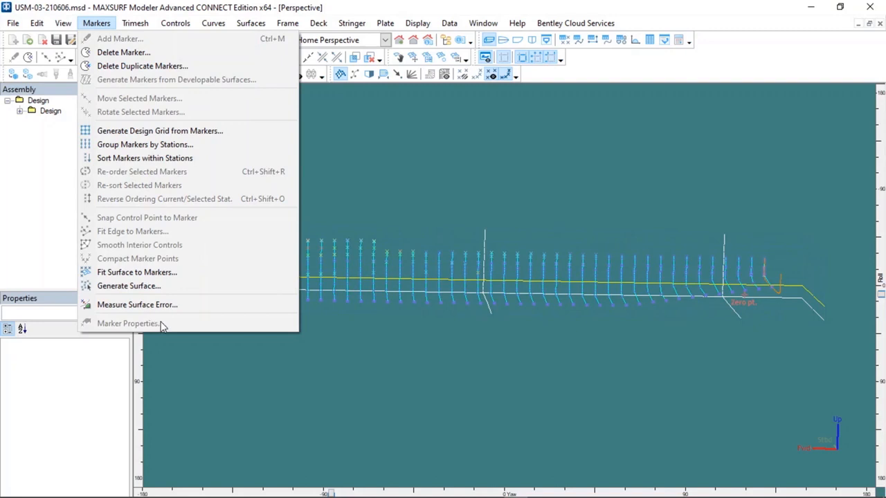
click(210, 346)
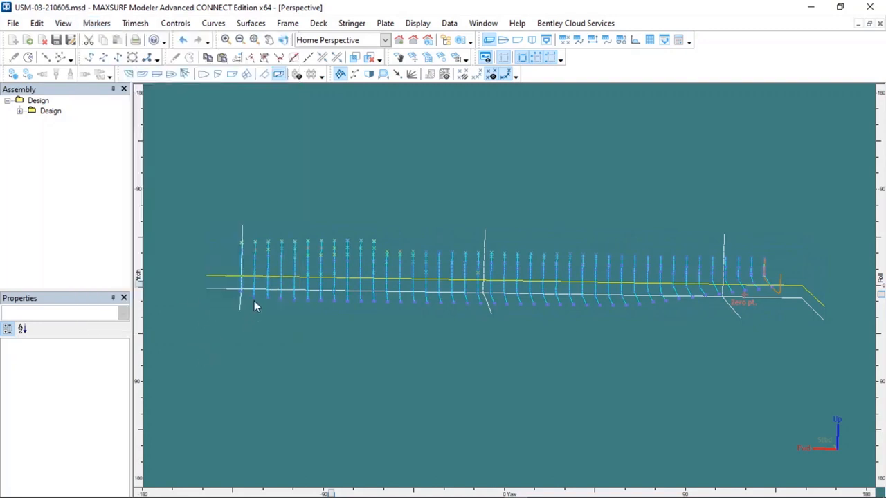
click(224, 291)
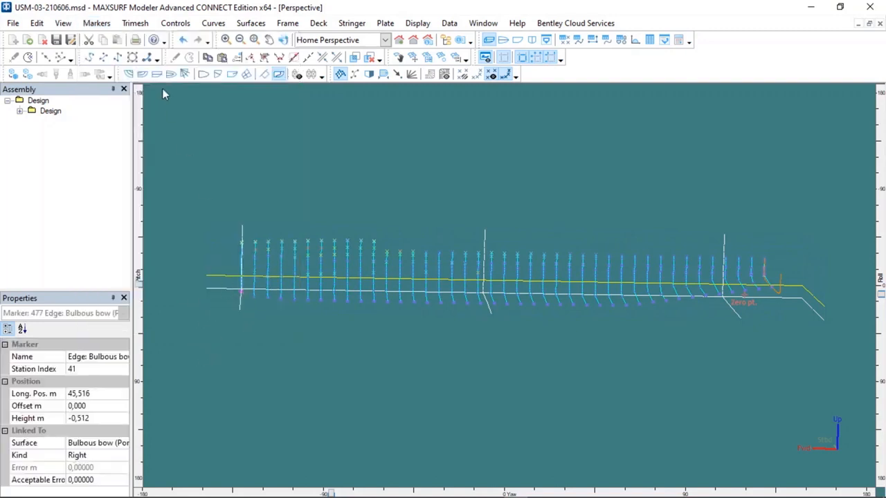
click(96, 23)
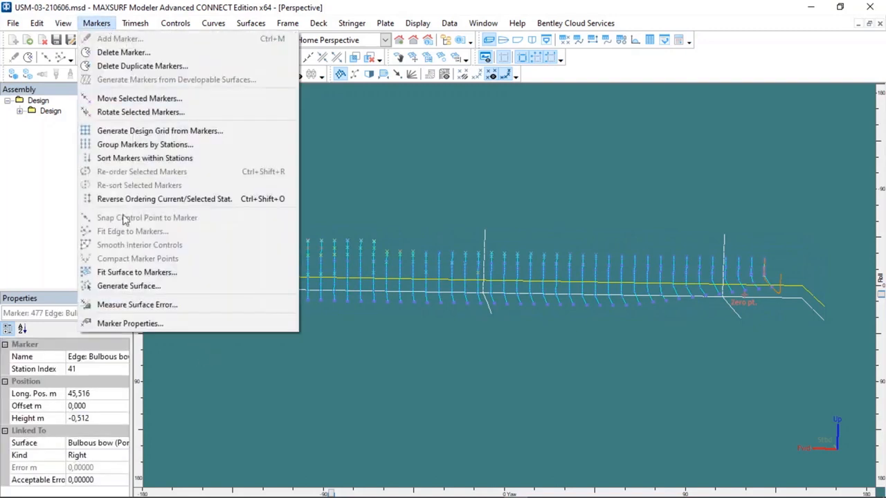
click(187, 323)
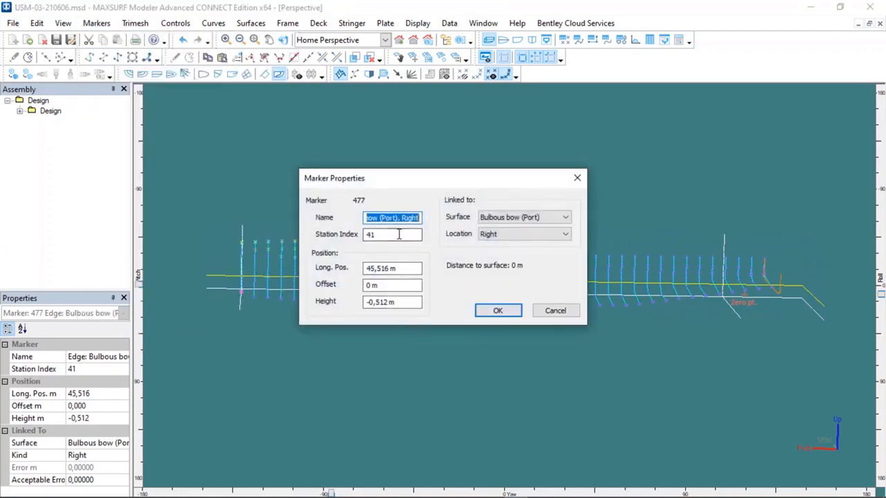
Review the marker's station index, position values and linked location options, accept the properties without edits and deselect the marker
drag(393, 236, 342, 240)
drag(403, 268, 311, 282)
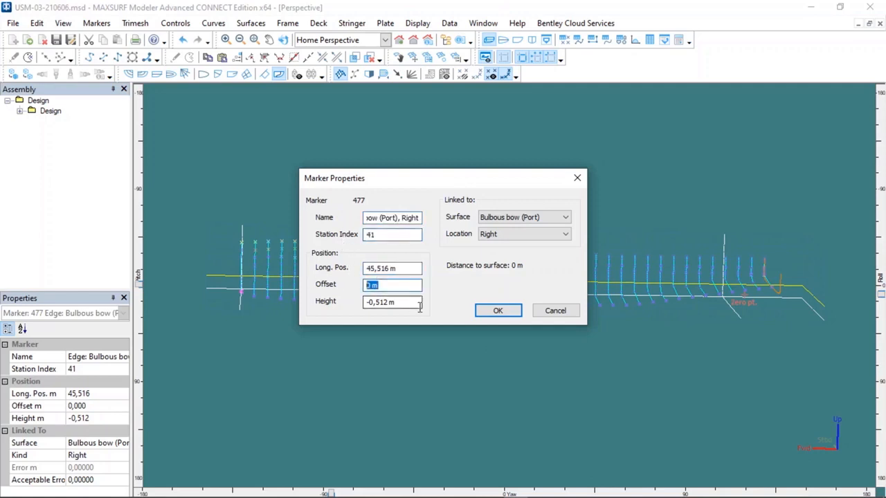
drag(411, 302, 335, 302)
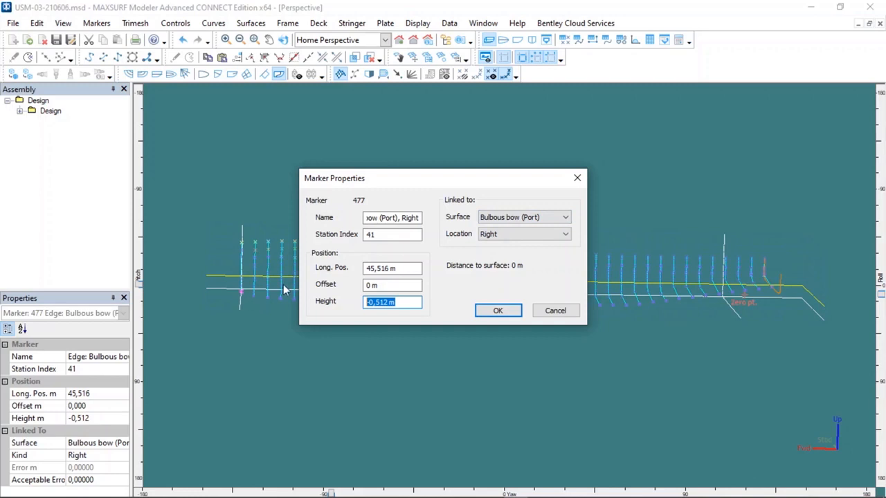
click(489, 235)
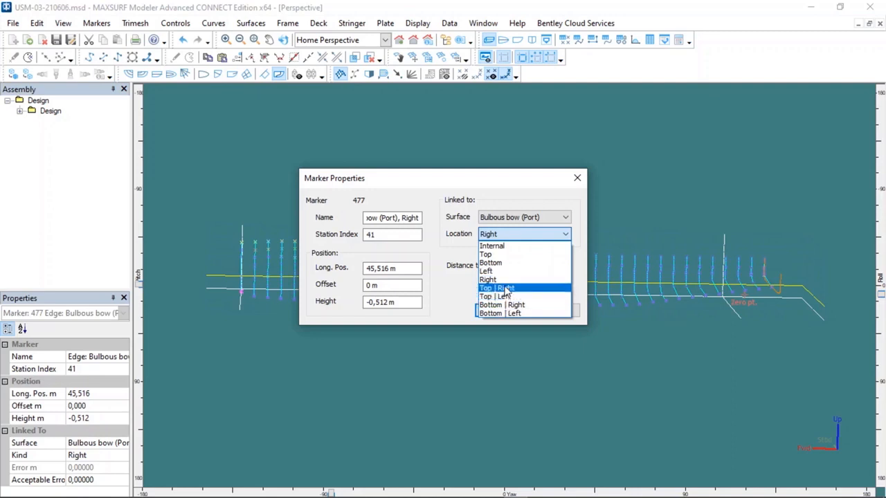
click(514, 234)
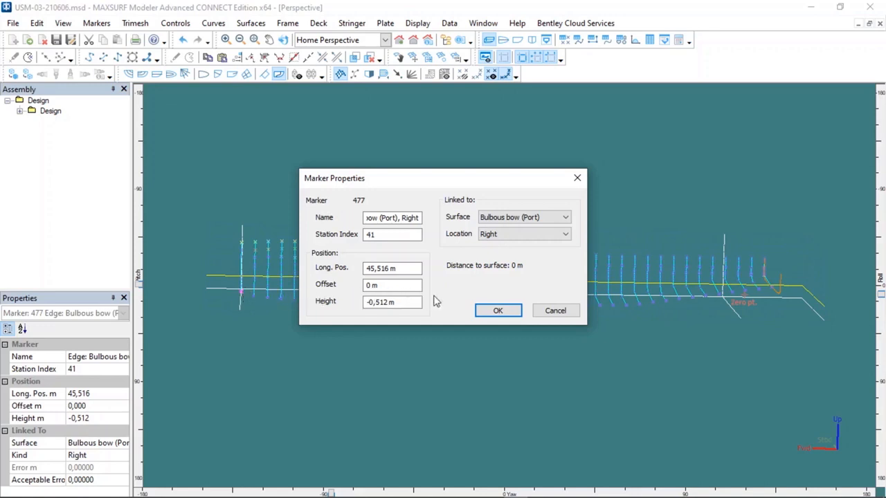
click(496, 311)
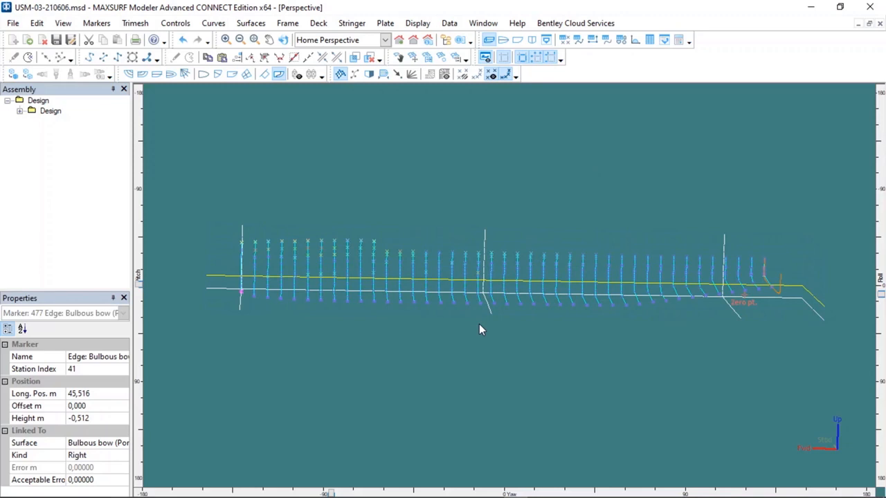
click(479, 324)
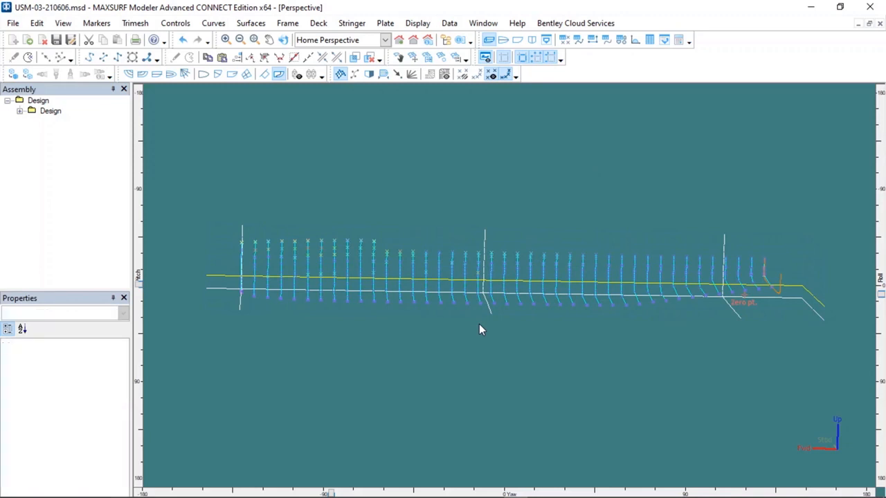